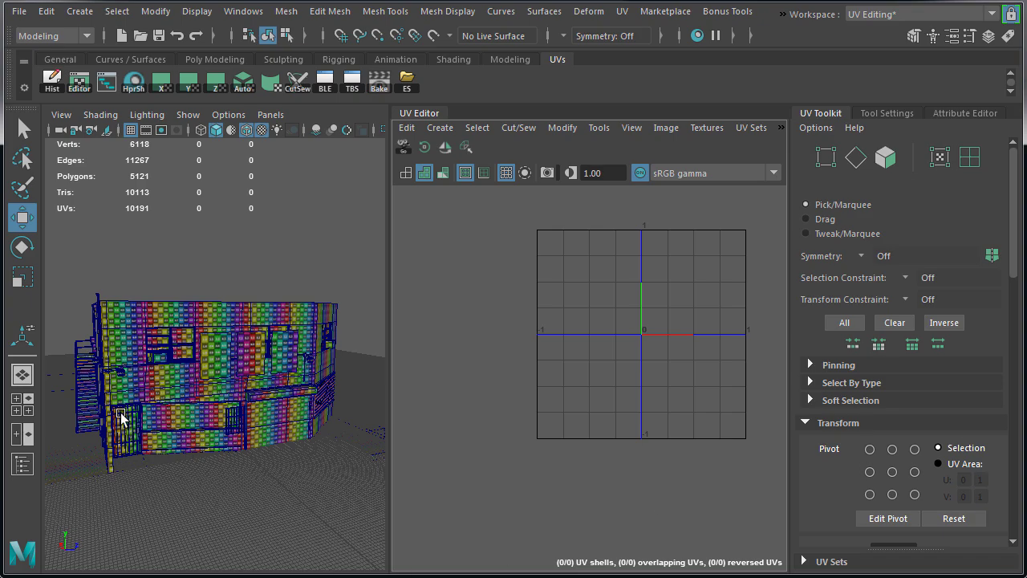
Select all objects in the scene, assign them a plain grey existing material and clear the selection
alt+right_drag(120, 413, 159, 425)
alt+drag(159, 426, 243, 425)
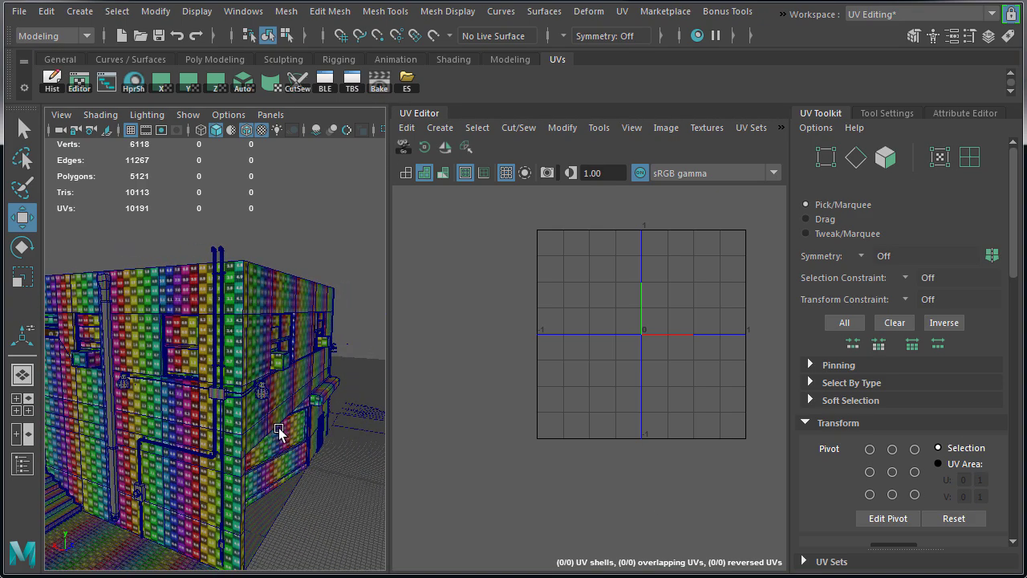
alt+right_drag(279, 432, 130, 429)
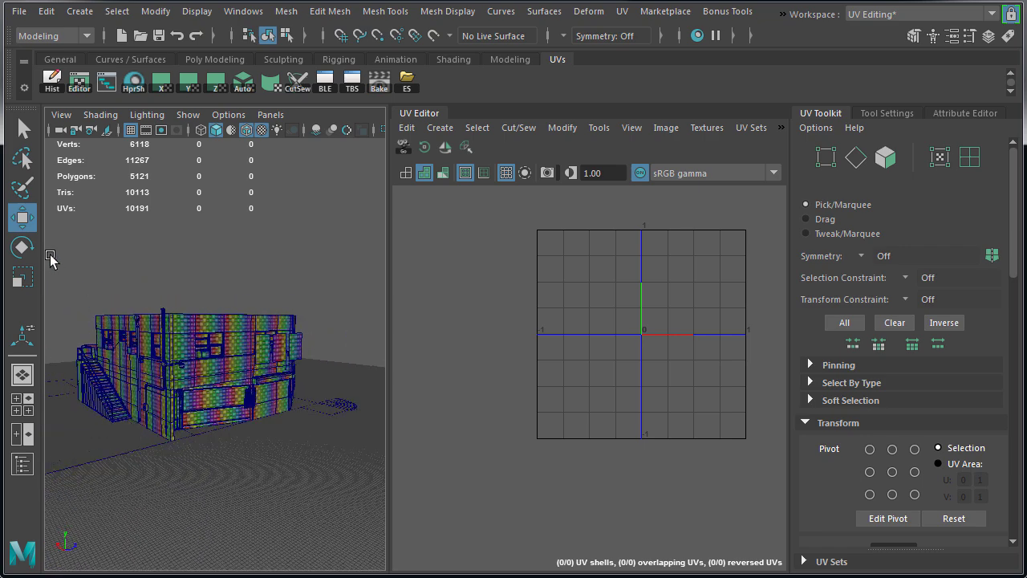
drag(353, 499, 357, 503)
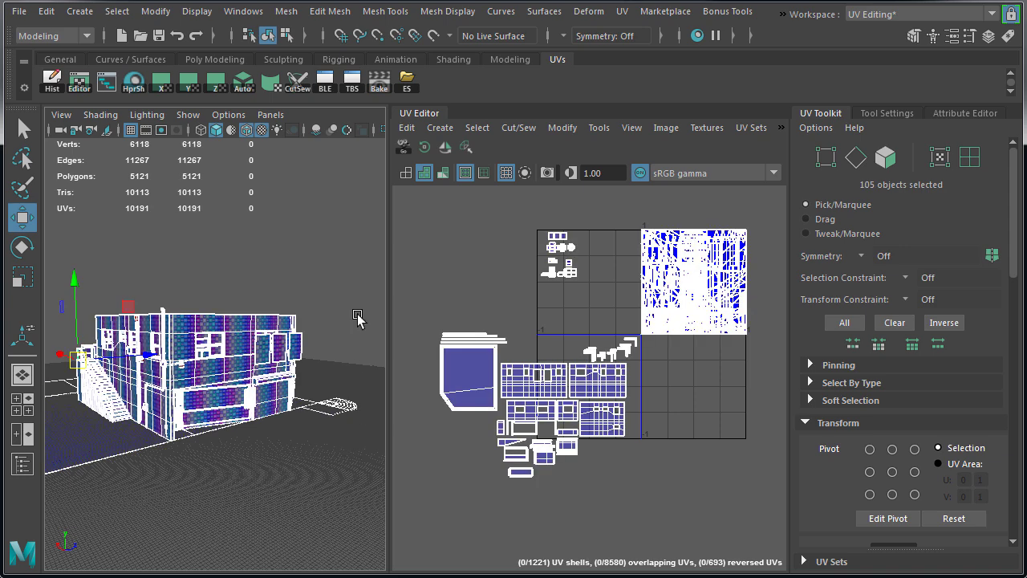
right_click(346, 146)
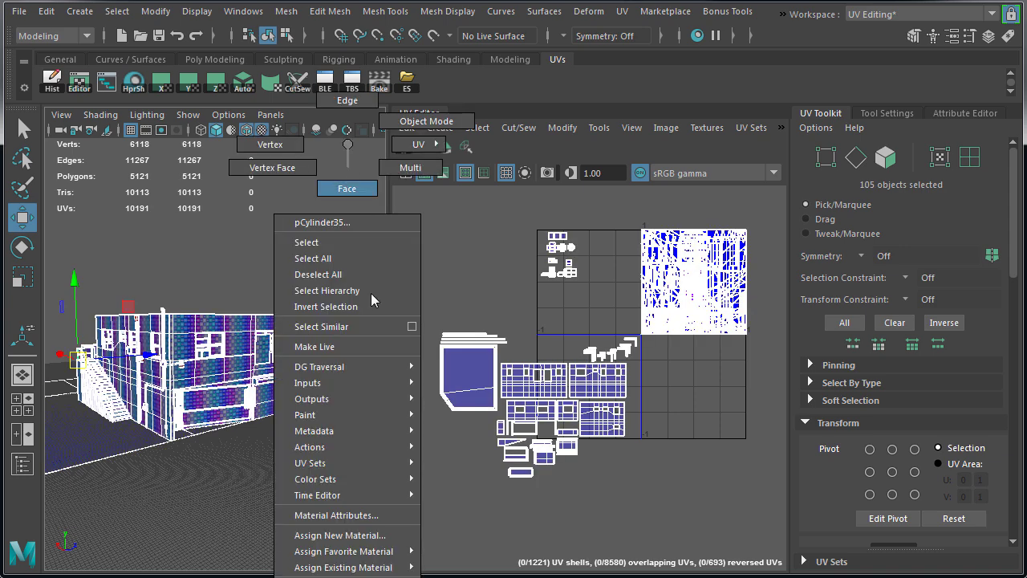
click(451, 576)
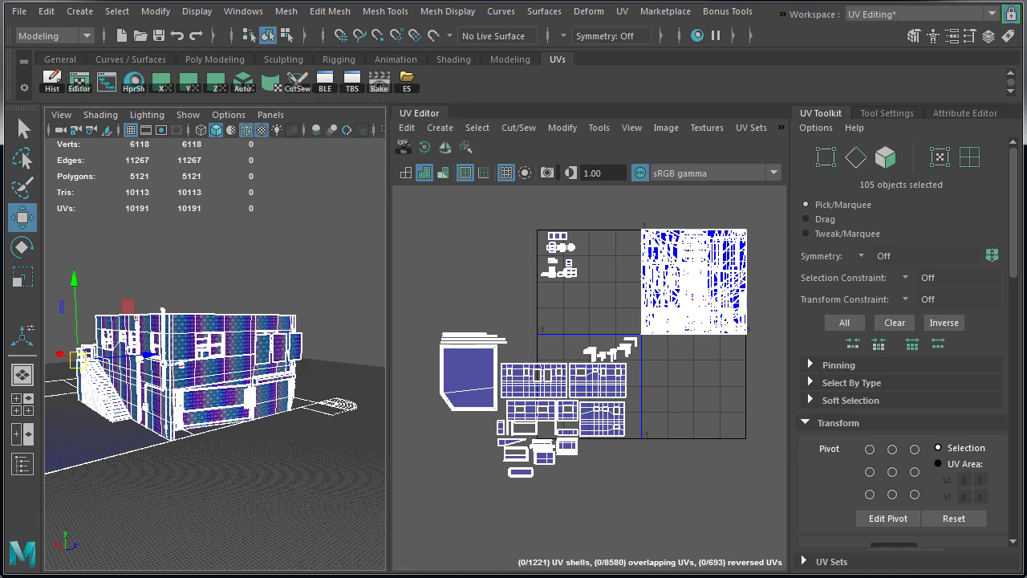
click(310, 448)
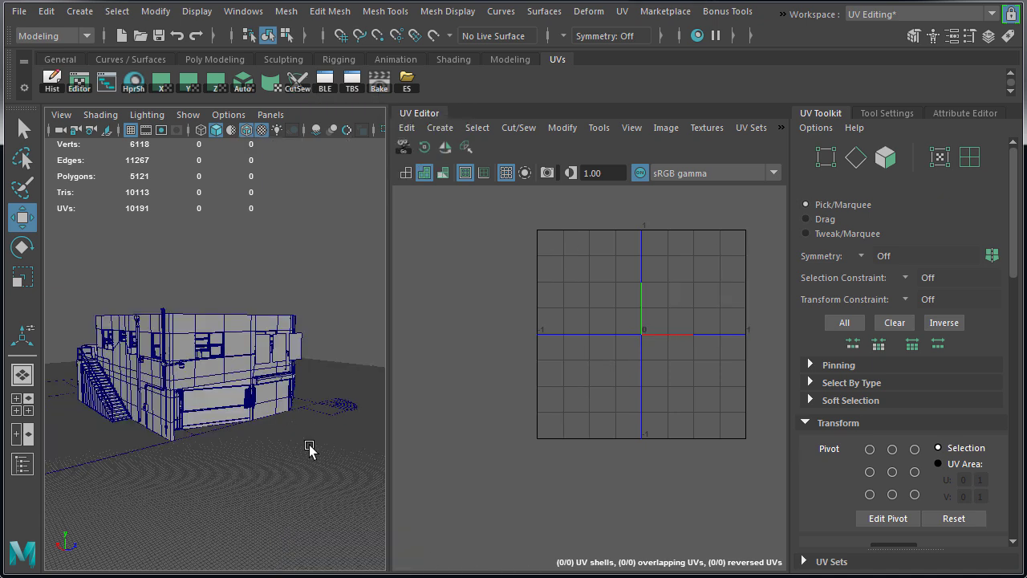
Assign the existing UVGrid material to the main building wall mesh
click(226, 322)
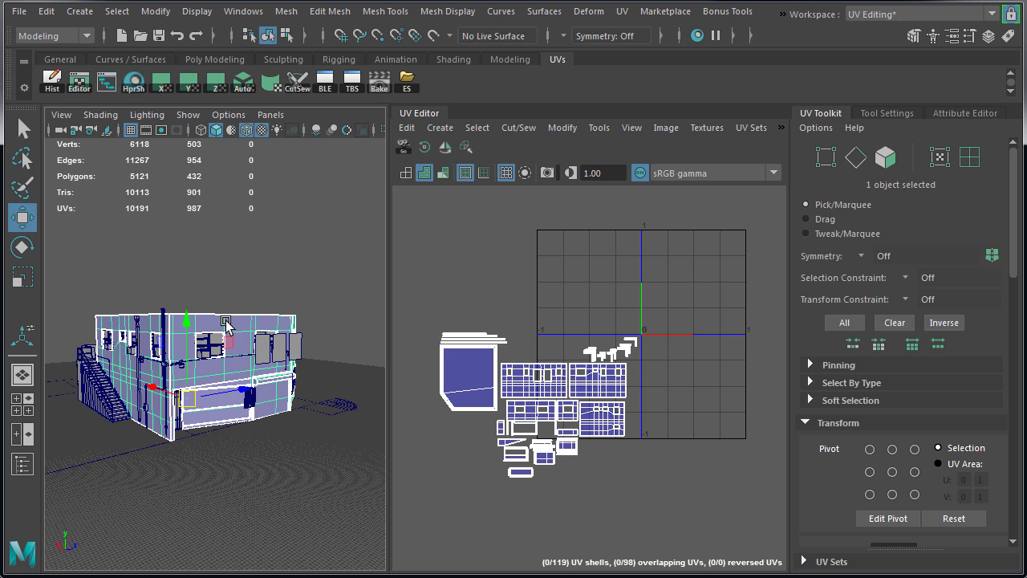
right_click(298, 147)
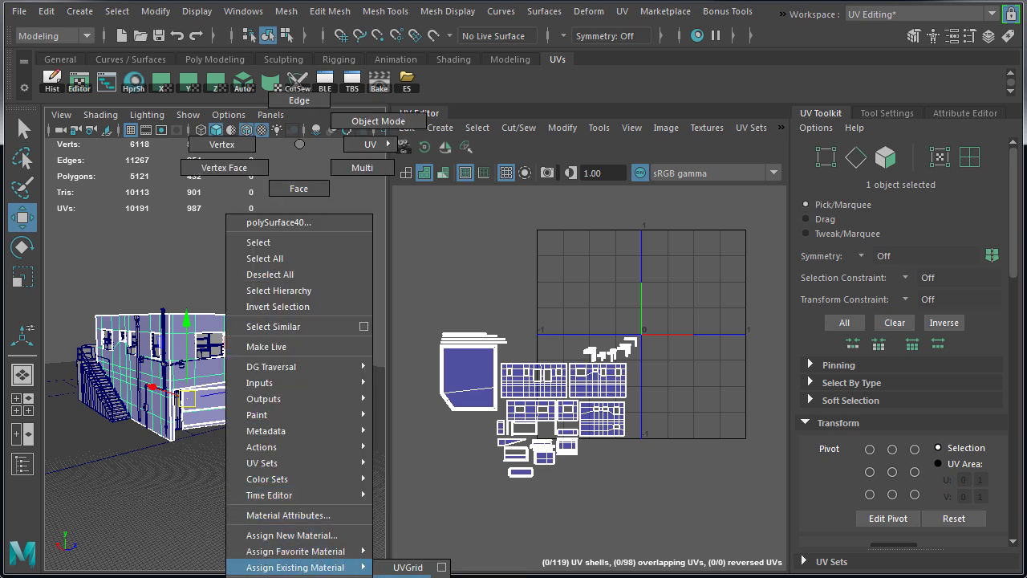
click(405, 568)
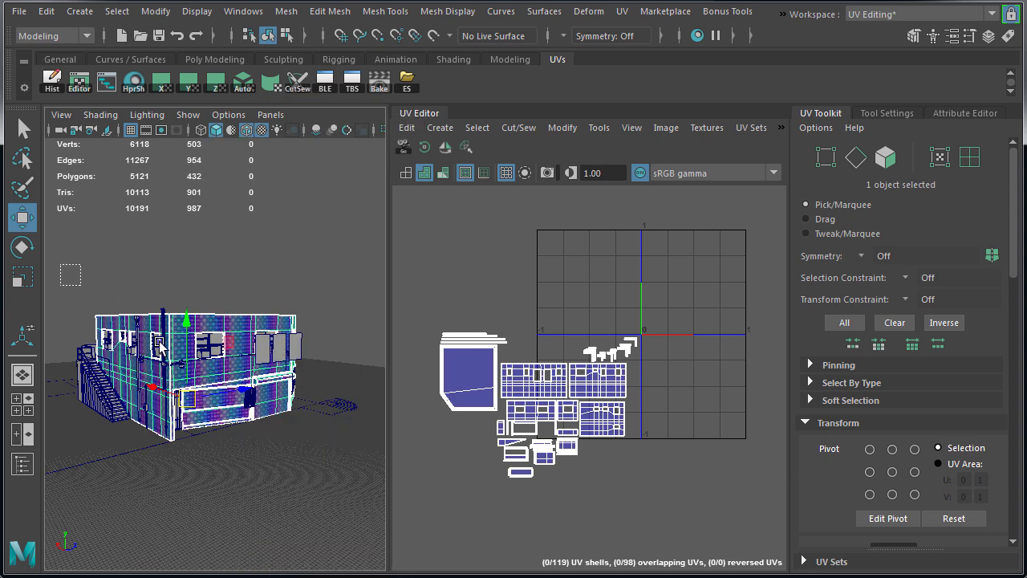
Assign the UVGrid material to all faces whose UV shells lie in the upper-left UV quadrant, and return to object selection
drag(354, 479, 359, 476)
right_drag(476, 227, 476, 270)
drag(523, 212, 593, 295)
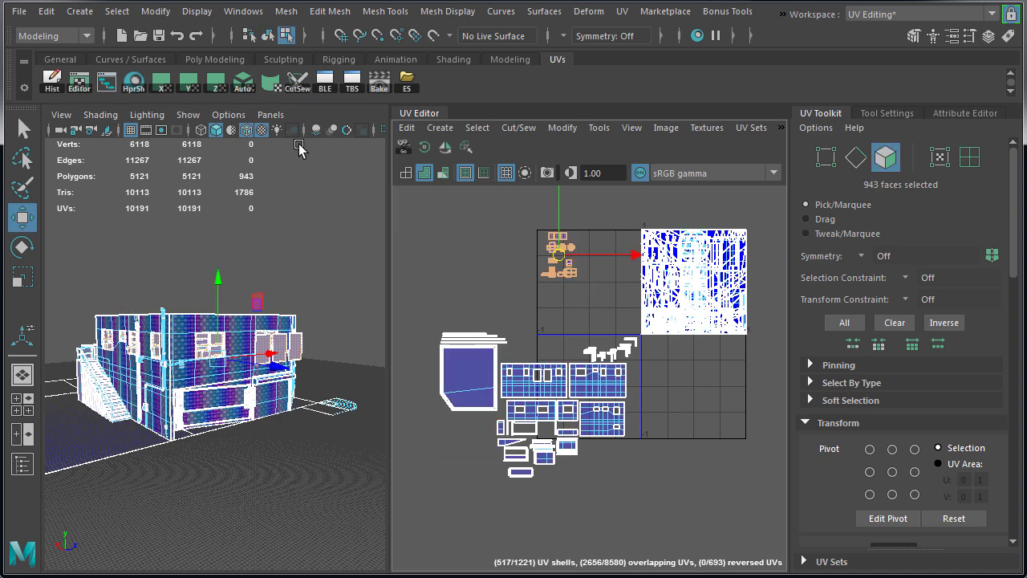
right_drag(299, 149, 405, 568)
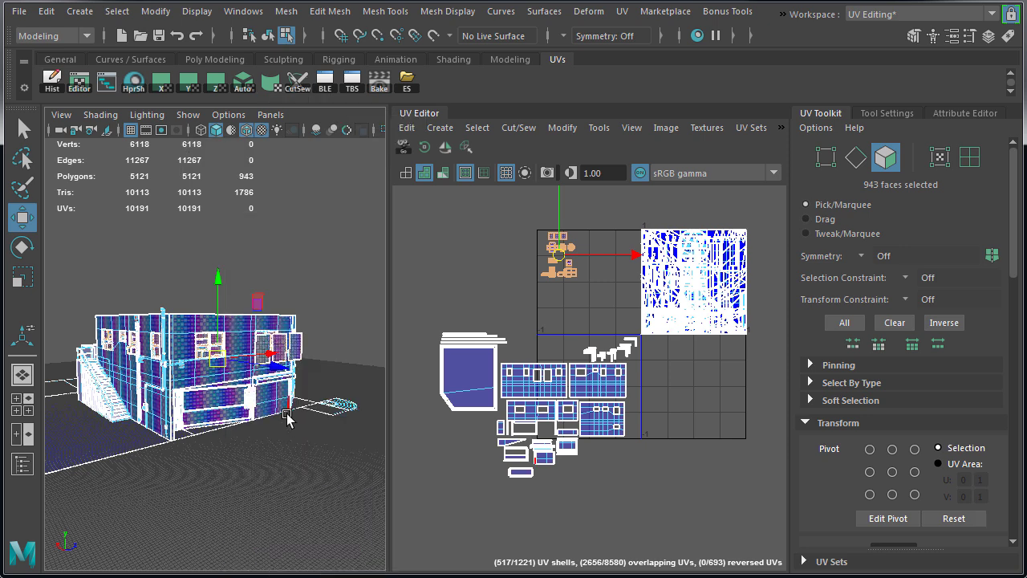
right_drag(232, 307, 280, 298)
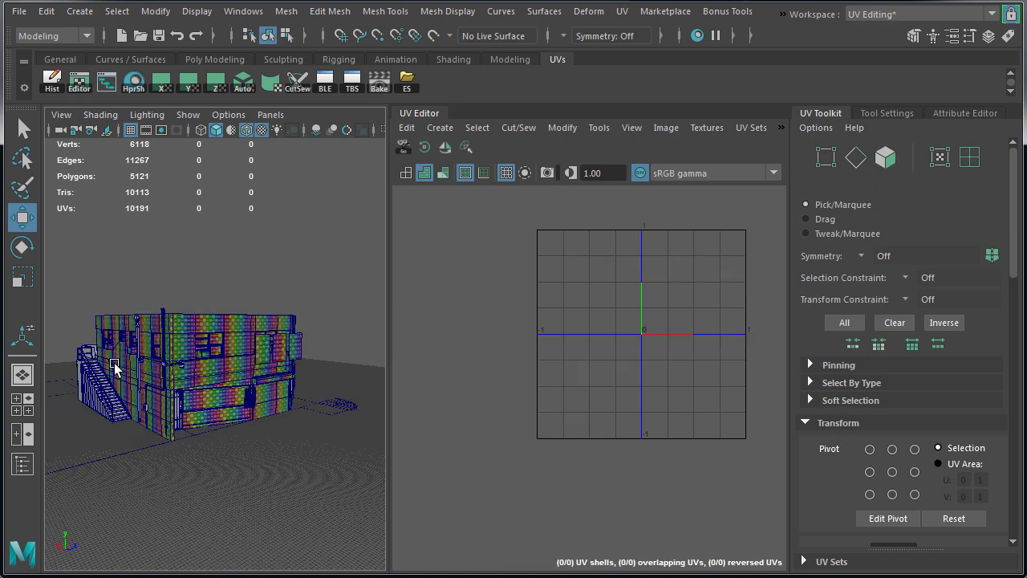
Assign the UVGrid material to the separate walled block beside the building and stairs
alt+right_drag(114, 364, 209, 383)
alt+drag(192, 386, 148, 329)
click(274, 394)
right_drag(168, 140, 279, 563)
Isolate the walled block and apply automatic UV mapping to all of its faces
key(ctrl+1)
alt+right_drag(262, 463, 293, 453)
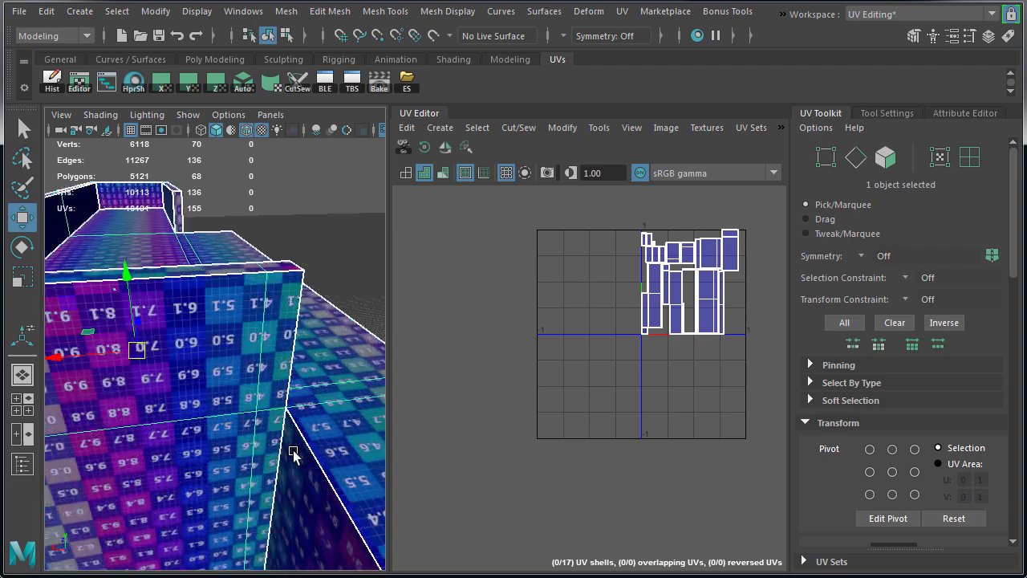
alt+drag(294, 454, 201, 340)
click(242, 85)
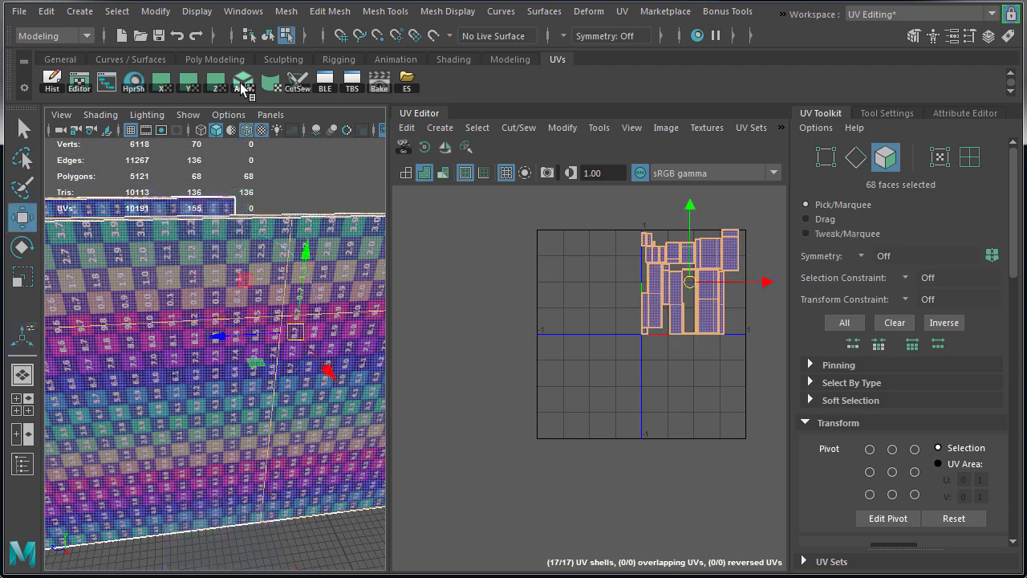
click(282, 181)
Delete the block's large side face that is hidden against the building
alt+drag(305, 204, 112, 287)
scroll(113, 287, down, 5)
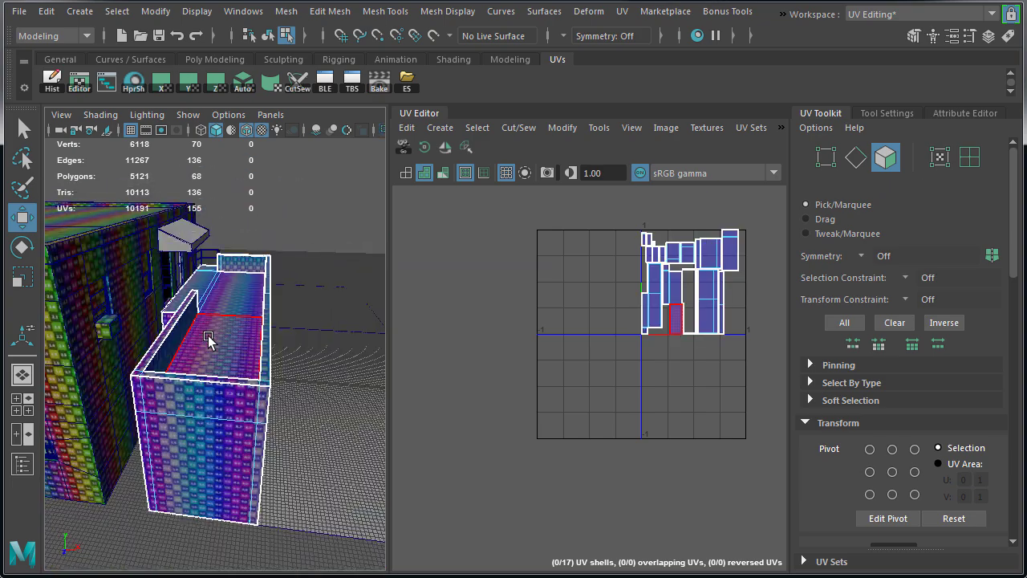
scroll(193, 335, up, 5)
alt+middle_drag(186, 335, 250, 356)
alt+drag(224, 343, 239, 319)
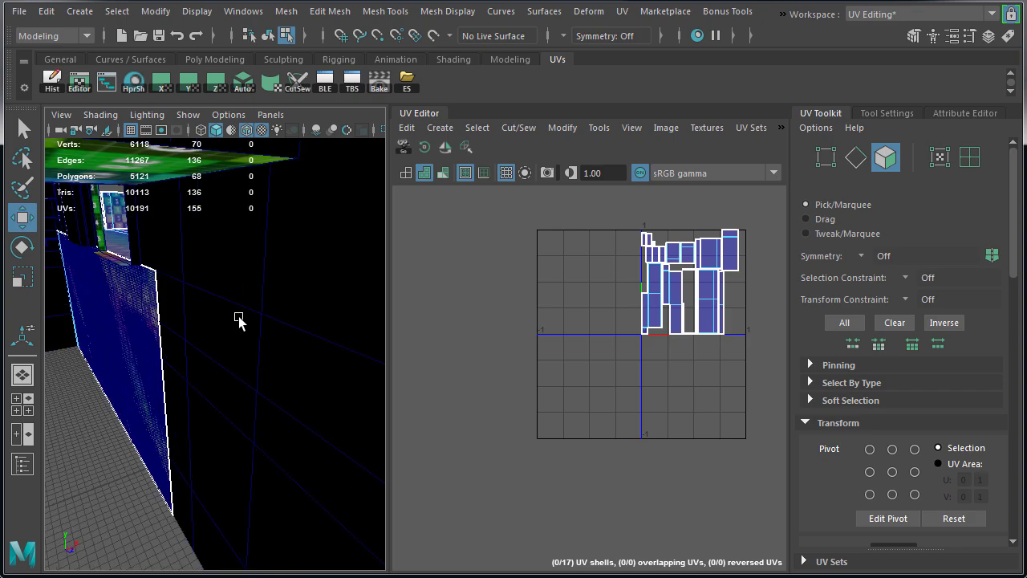
alt+right_drag(238, 321, 210, 327)
click(225, 343)
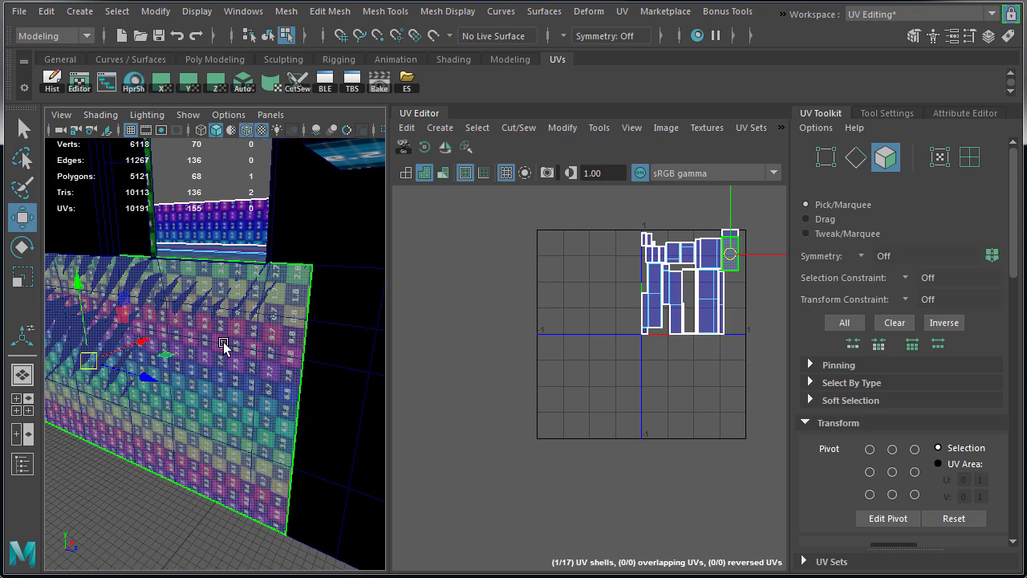
key(Delete)
Delete the narrow underside faces along the block's bottom rim, including the small corner face, and return to object selection
alt+drag(199, 367, 152, 445)
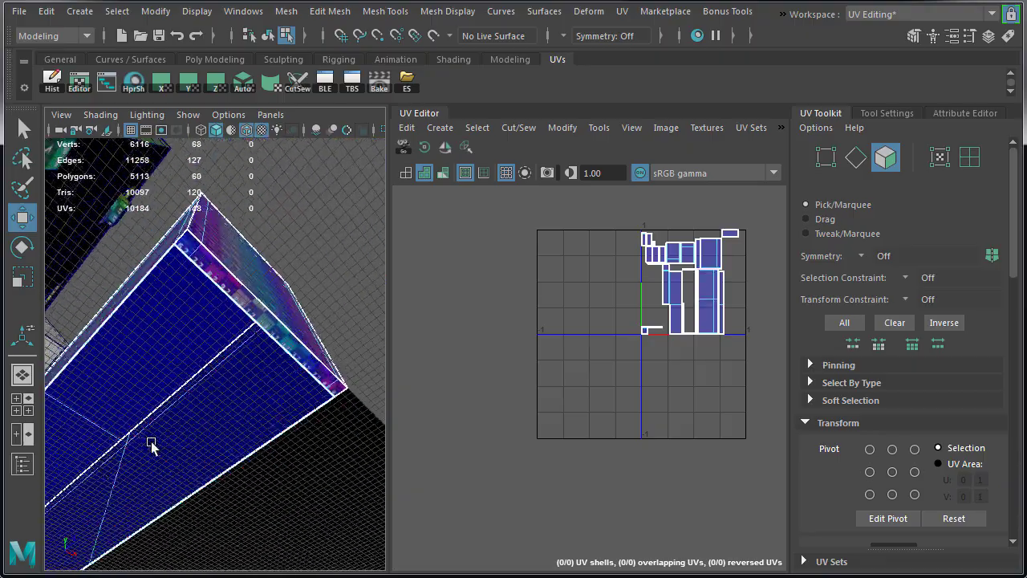
click(339, 391)
key(Delete)
key(F8)
mouse_move(220, 337)
alt+mouse_down()
mouse_move(148, 381)
mouse_move(225, 335)
alt+mouse_up()
right_drag(225, 335, 230, 383)
click(225, 385)
key(Delete)
click(160, 452)
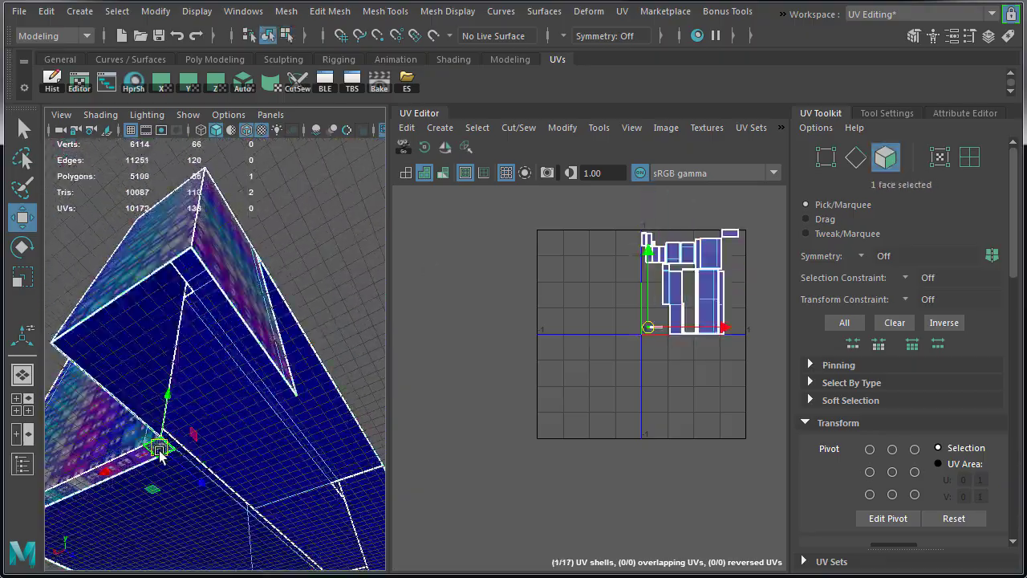
key(Delete)
alt+drag(160, 452, 165, 363)
key(F8)
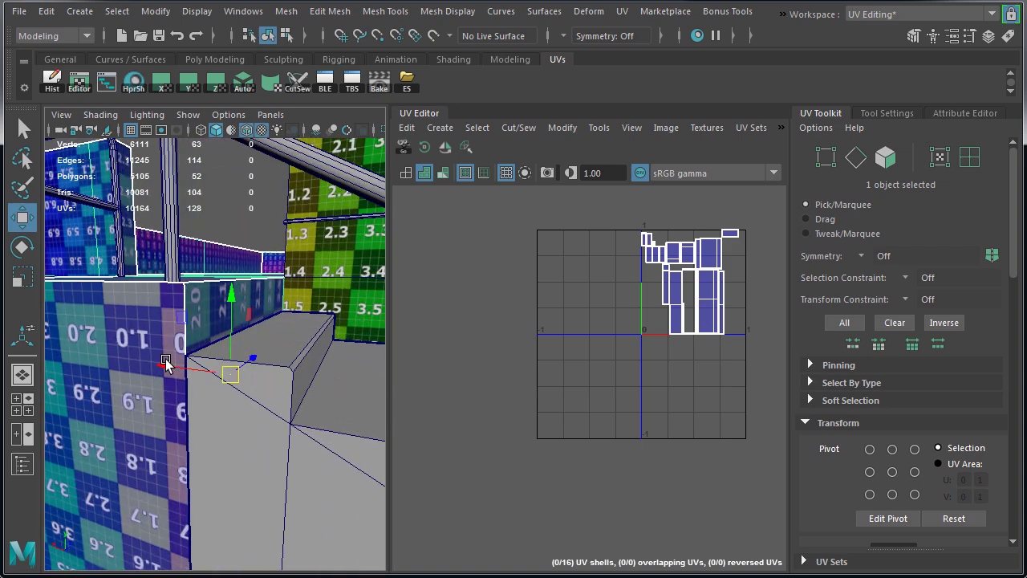
Delete the staircase mesh temporarily to inspect the block's wall behind it, and undo the deletion
click(298, 380)
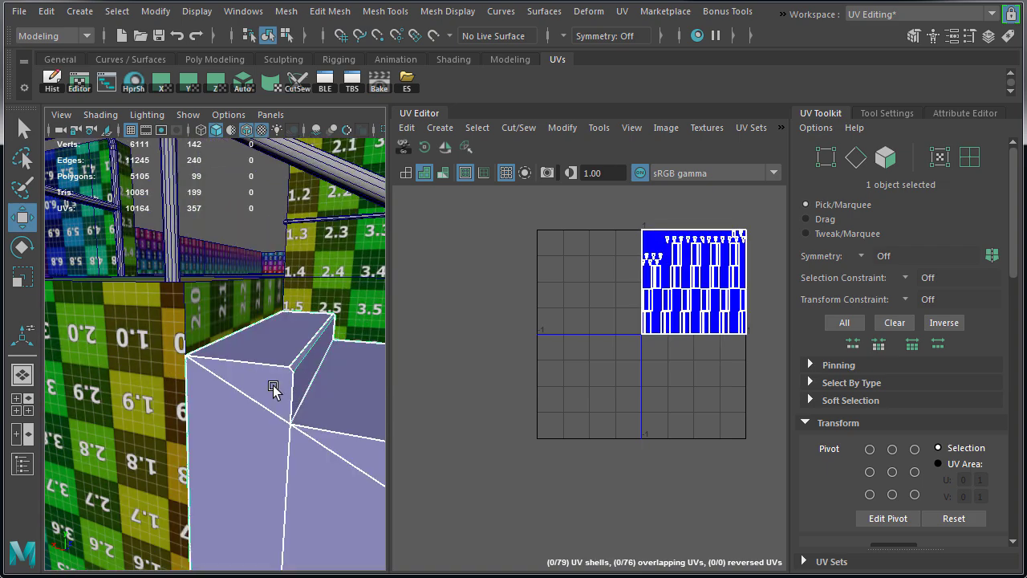
key(Delete)
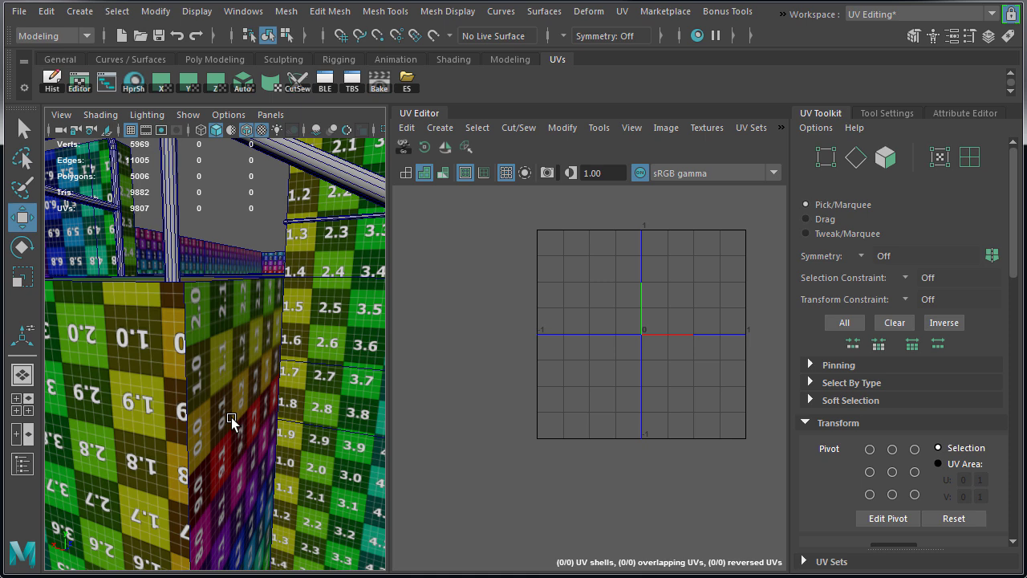
key(ctrl+z)
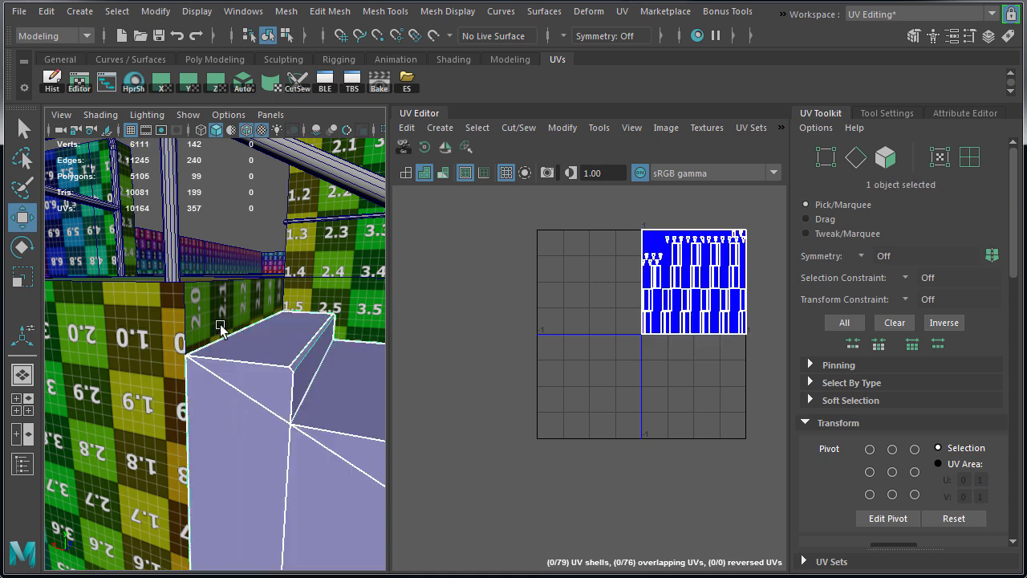
Insert a horizontal edge loop around the walled block near the top of the stairs and activate the Move tool
click(218, 295)
click(510, 60)
click(434, 84)
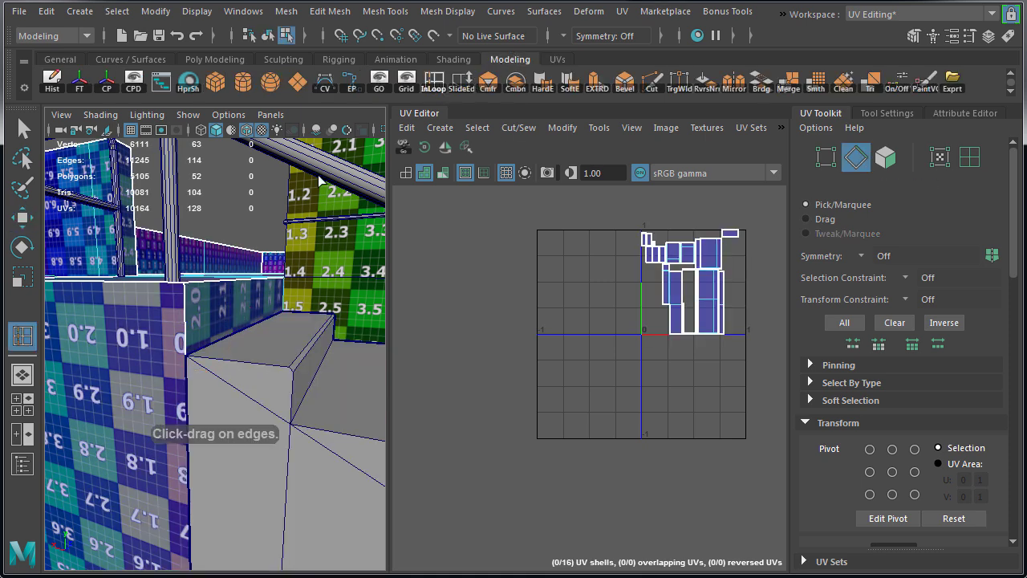
key(w)
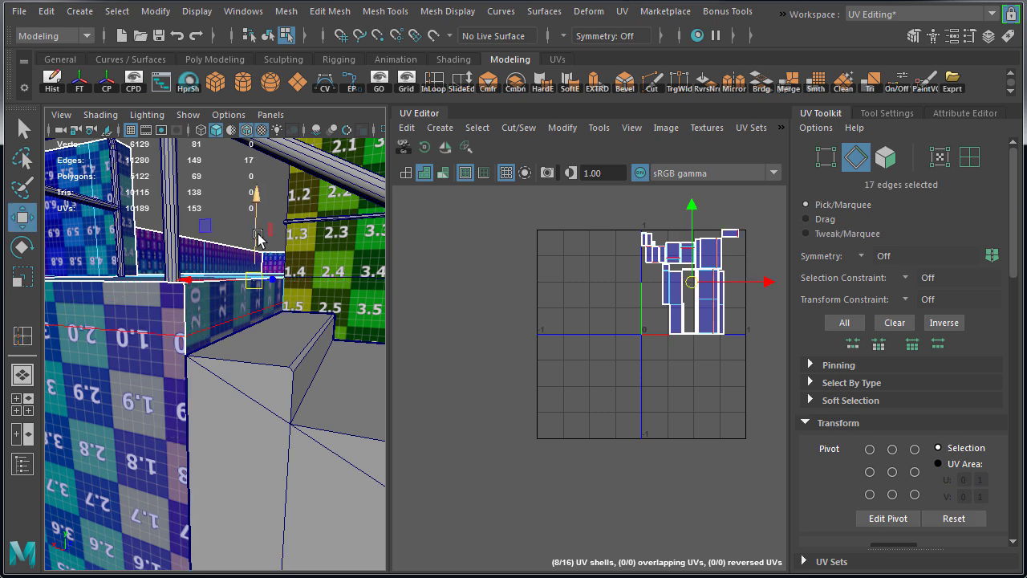
Enable Preserve UVs for the Move tool and lower the new edge loop with grid snapping to the top level of the stairs
drag(258, 234, 256, 263)
key(ctrl+z)
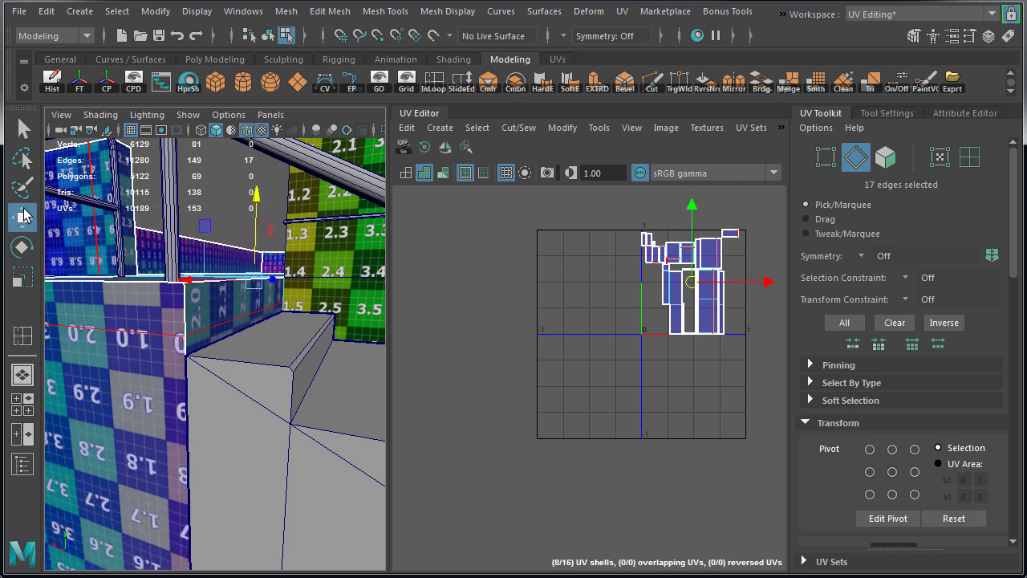
double_click(24, 215)
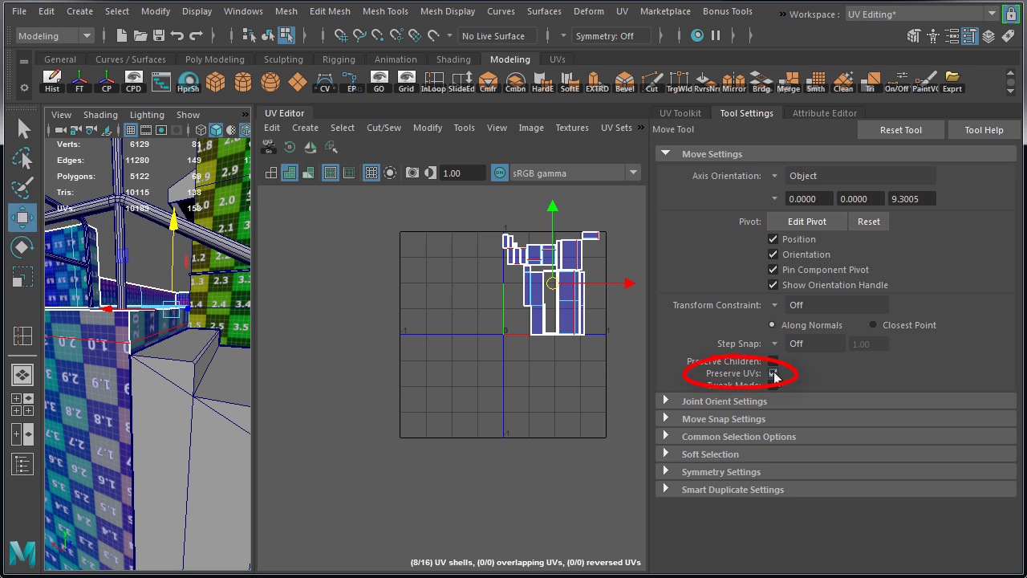
click(680, 112)
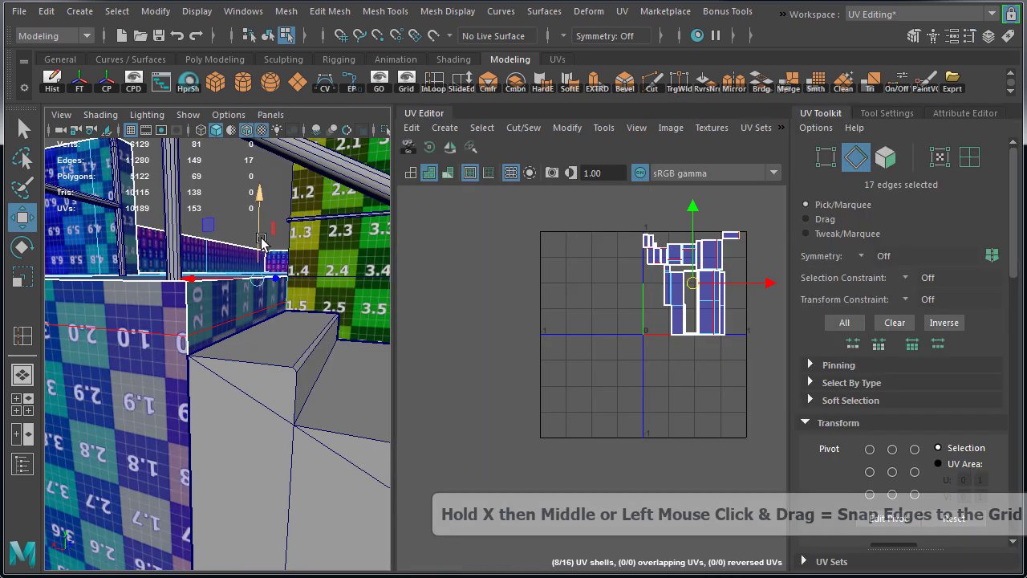
drag(260, 238, 254, 271)
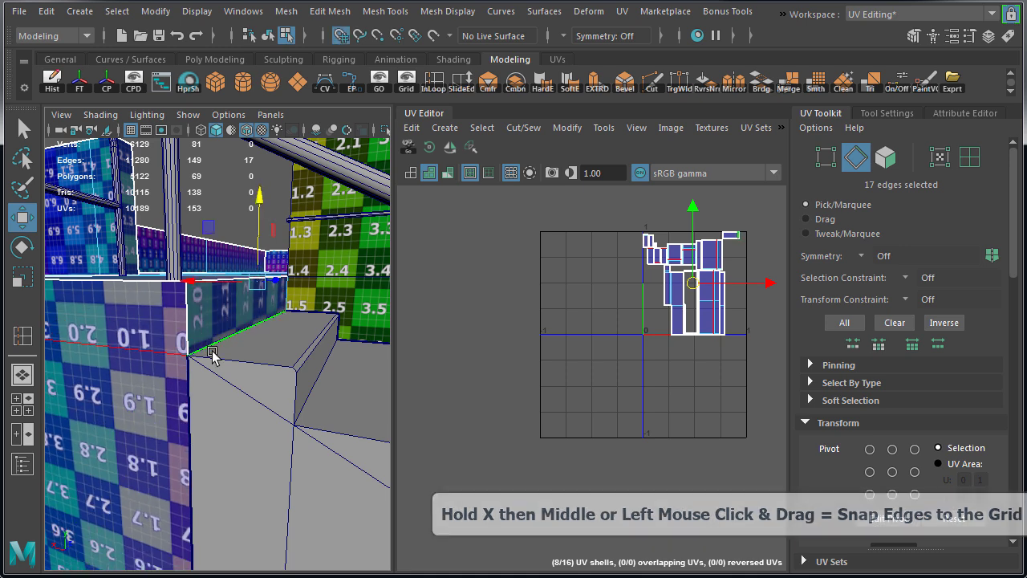
Check the edge loop's alignment with the grid in an orthographic view, and review the grid size and spacing options
key(space)
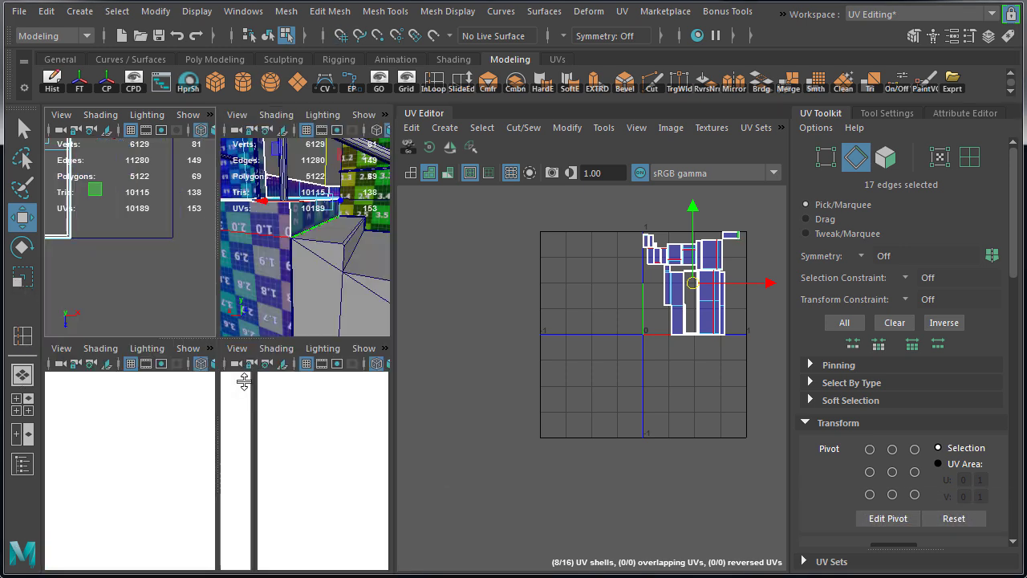
key(space)
key(f)
alt+middle_drag(356, 374, 198, 385)
alt+right_drag(198, 385, 276, 386)
scroll(276, 387, up, 5)
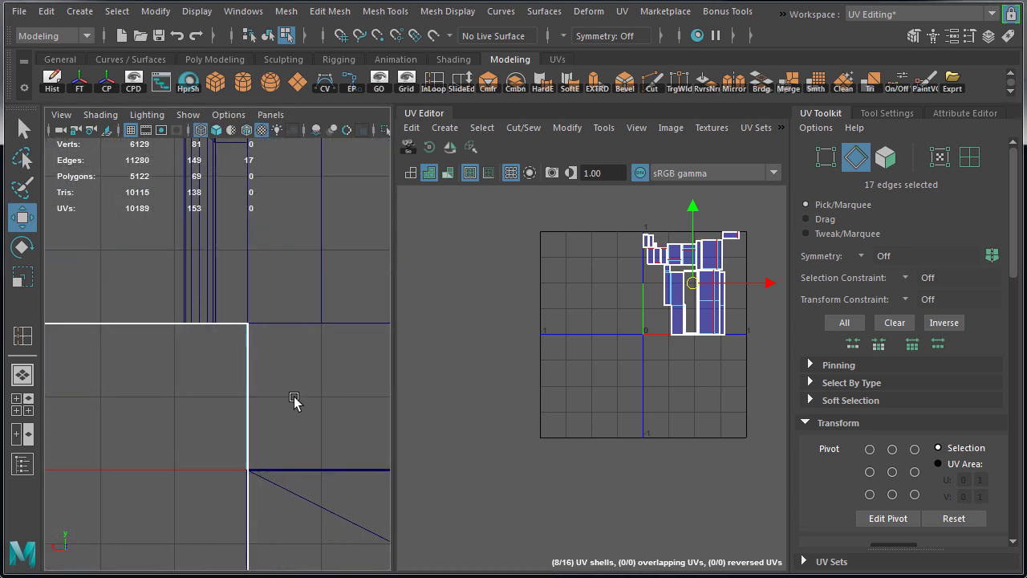
click(382, 77)
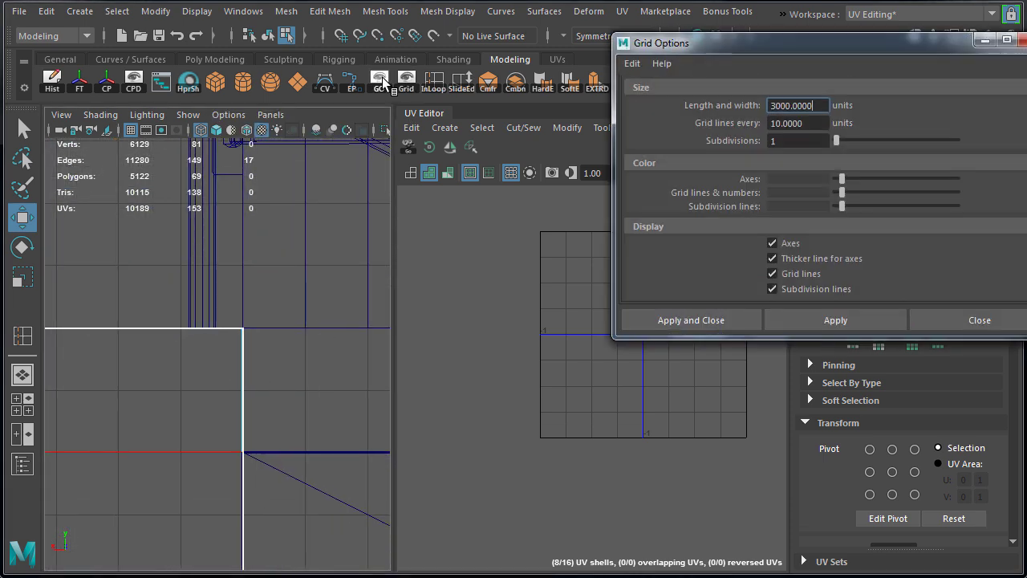
click(980, 319)
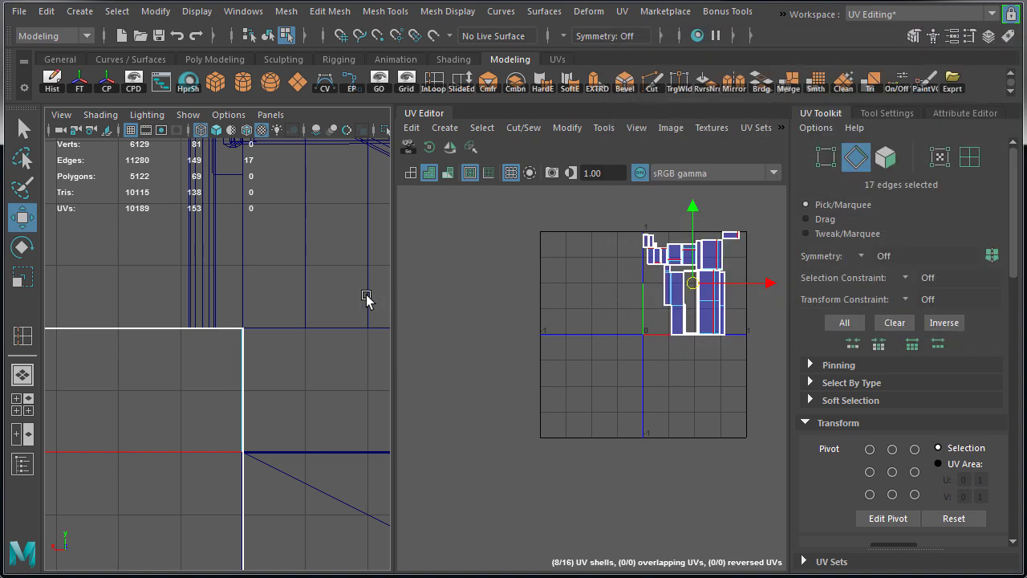
key(space)
key(space)
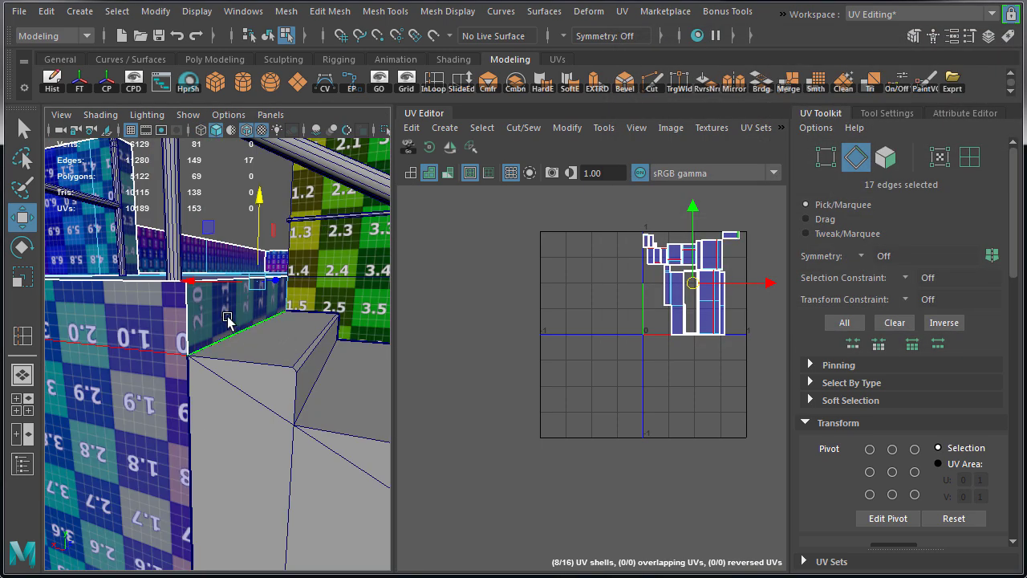
Delete the walled block's faces hidden behind the top of the stairs and against the building's wall
right_drag(229, 365, 292, 325)
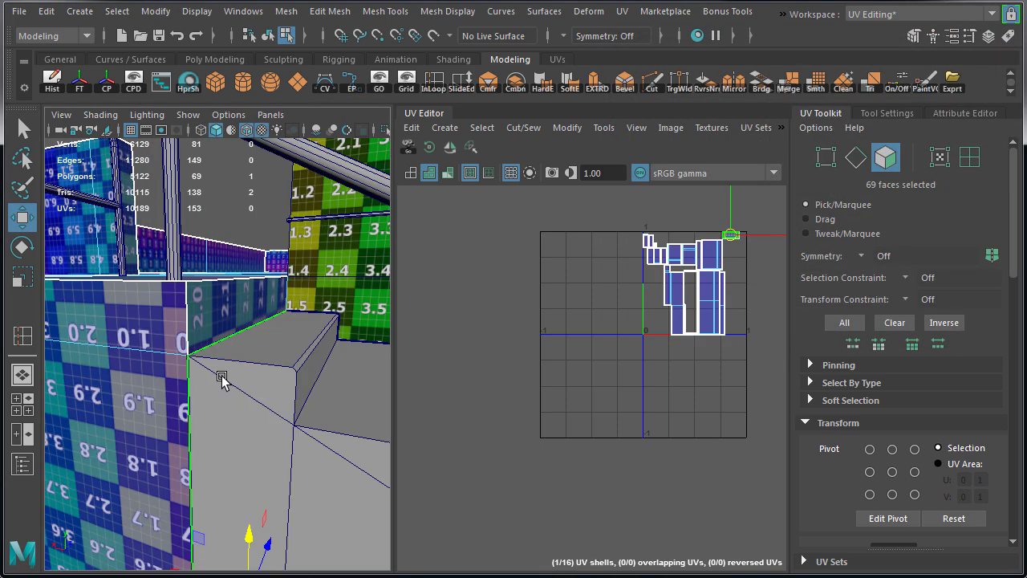
alt+drag(313, 315, 297, 350)
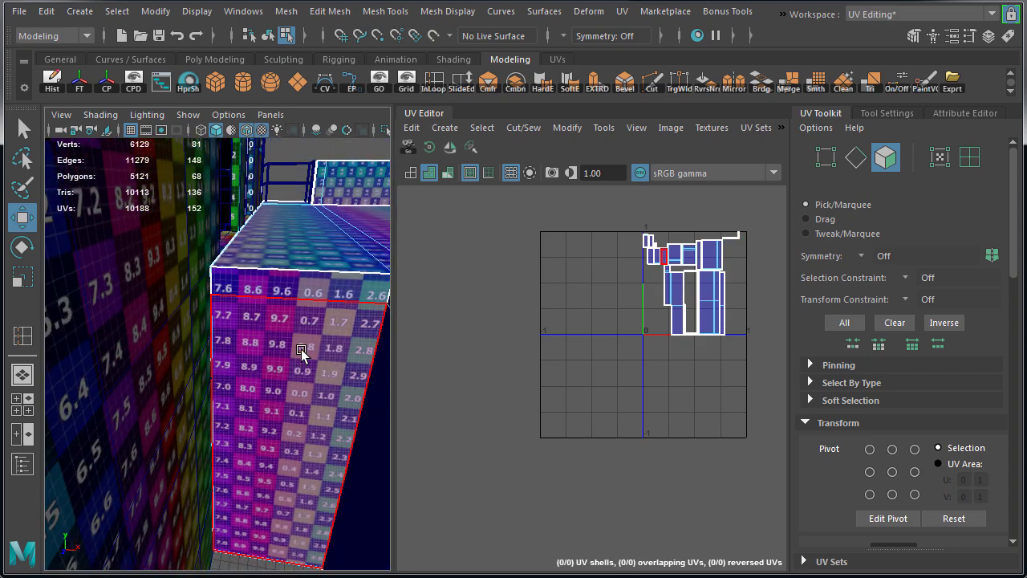
click(302, 356)
key(Delete)
Examine the walled block around the staircase and the building's wall for remaining hidden faces
right_drag(314, 290, 337, 279)
alt+drag(337, 279, 283, 313)
right_drag(282, 314, 313, 299)
click(290, 253)
alt+drag(314, 299, 179, 344)
click(179, 344)
scroll(229, 270, up, 3)
alt+drag(230, 270, 163, 248)
right_drag(164, 248, 168, 275)
click(170, 258)
click(177, 291)
alt+drag(181, 354, 173, 217)
click(171, 214)
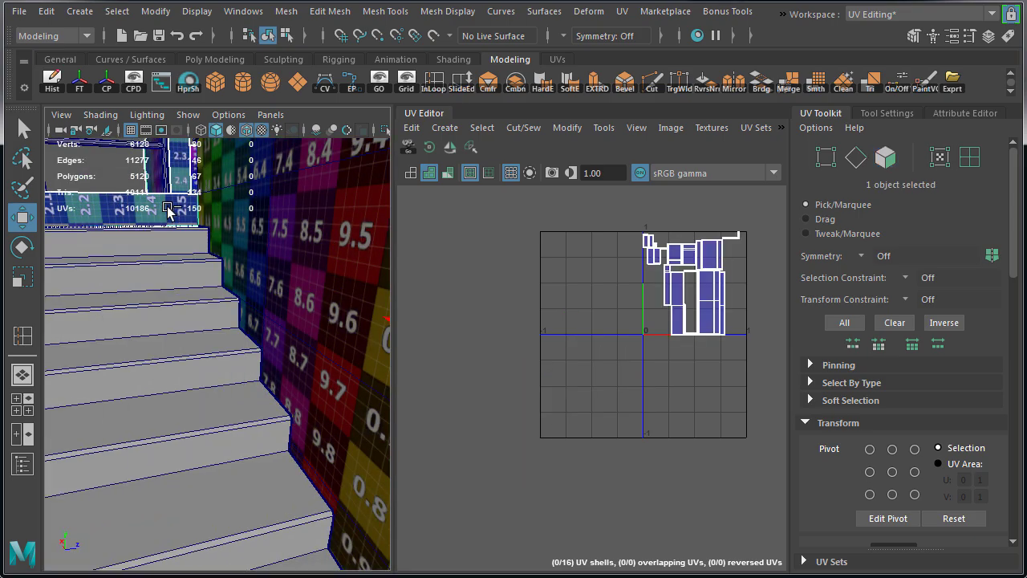
Isolate the walled block and delete its remaining hidden faces
key(ctrl+1)
right_drag(211, 229, 179, 212)
click(216, 285)
key(Delete)
alt+drag(178, 211, 152, 292)
right_drag(97, 310, 125, 291)
key(ctrl+1)
scroll(193, 327, down, 5)
alt+drag(192, 328, 239, 301)
click(241, 298)
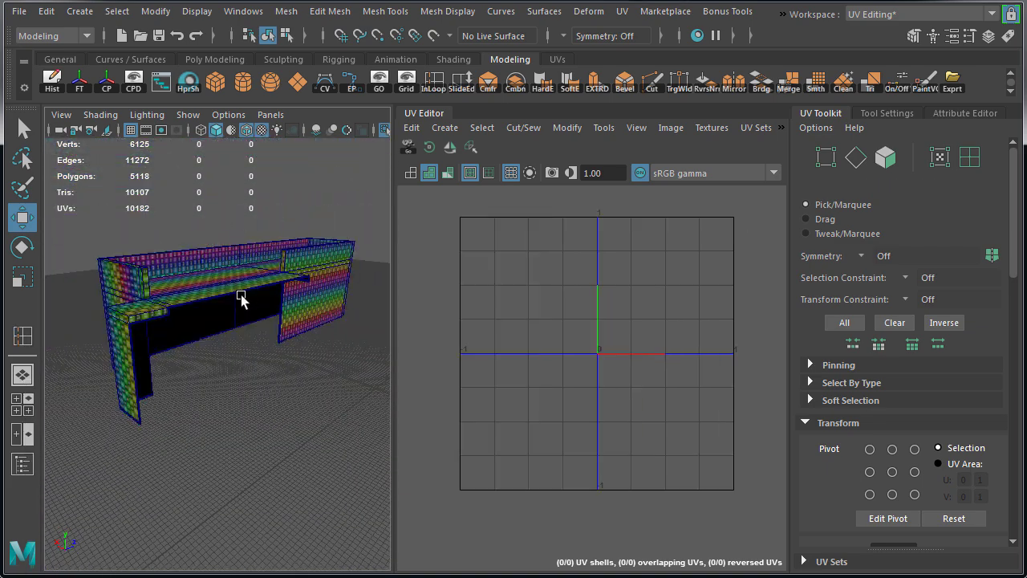
Select all of the walled block's UVs and move its shells outside the UV grid
click(240, 294)
right_drag(577, 256, 615, 257)
drag(571, 200, 715, 361)
alt+middle_drag(742, 371, 654, 395)
drag(570, 314, 720, 315)
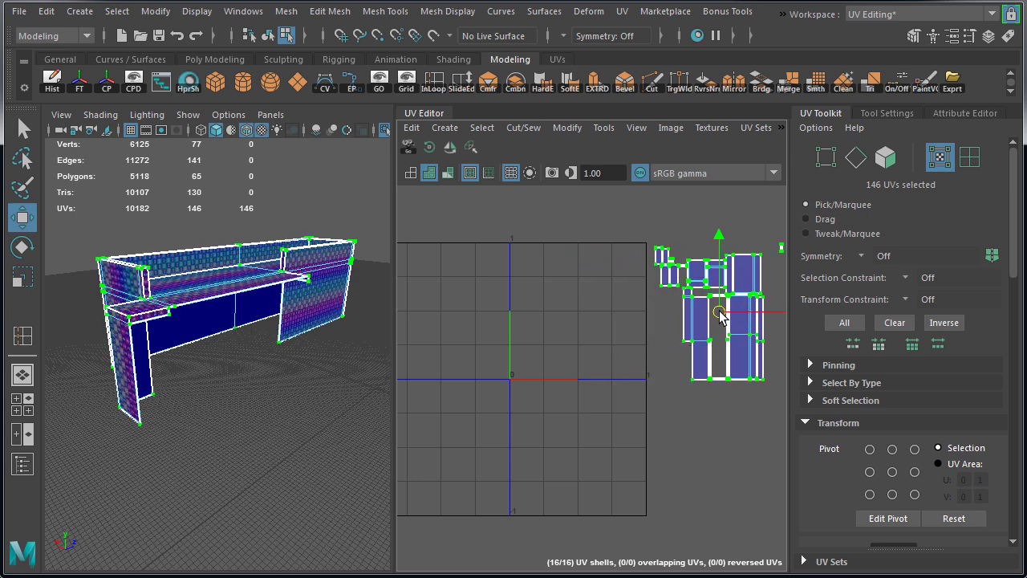
alt+middle_drag(745, 313, 657, 328)
Check the small separate shell, reselect all of the block's UVs, and bring up the texel density settings
drag(679, 244, 714, 281)
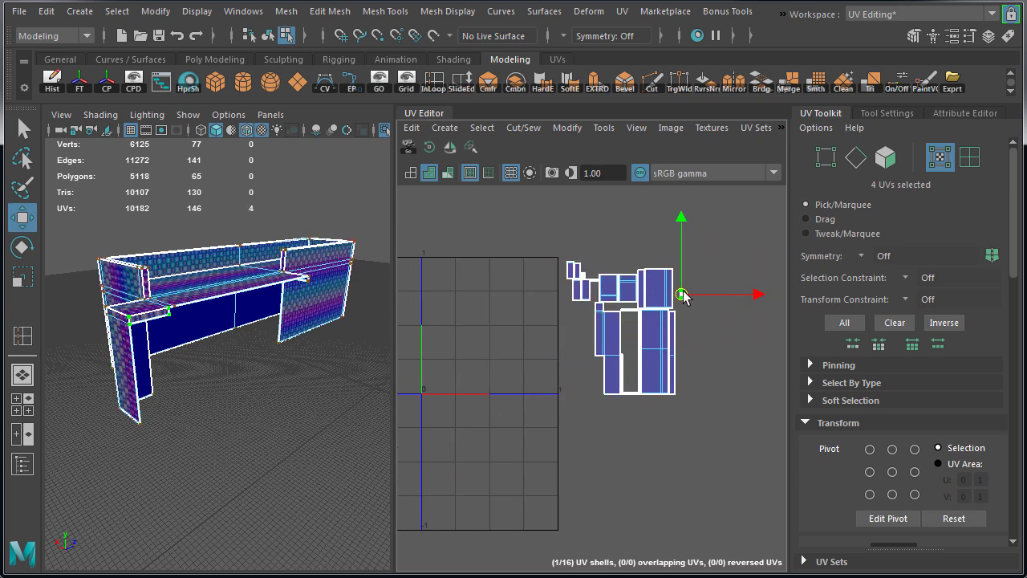
drag(555, 238, 710, 414)
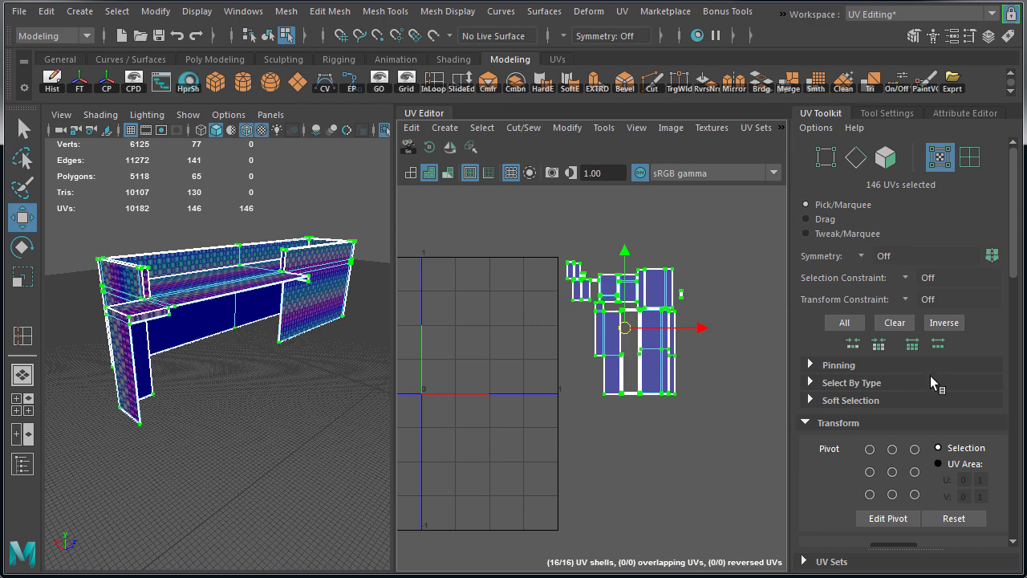
scroll(931, 376, down, 10)
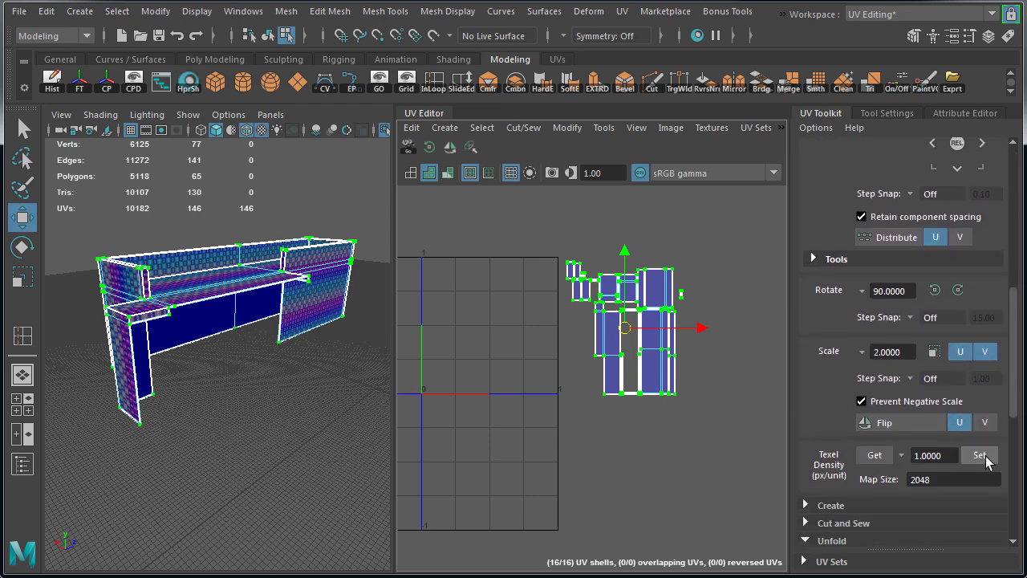
drag(624, 327, 632, 337)
Switch to UV shell selection, rotate the long outer wall's shell to horizontal, and move it clear of the others
right_drag(319, 246, 394, 223)
alt+drag(321, 280, 160, 361)
click(156, 365)
key(f)
scroll(218, 353, up, 5)
click(431, 149)
scroll(620, 429, down, 3)
drag(578, 396, 738, 463)
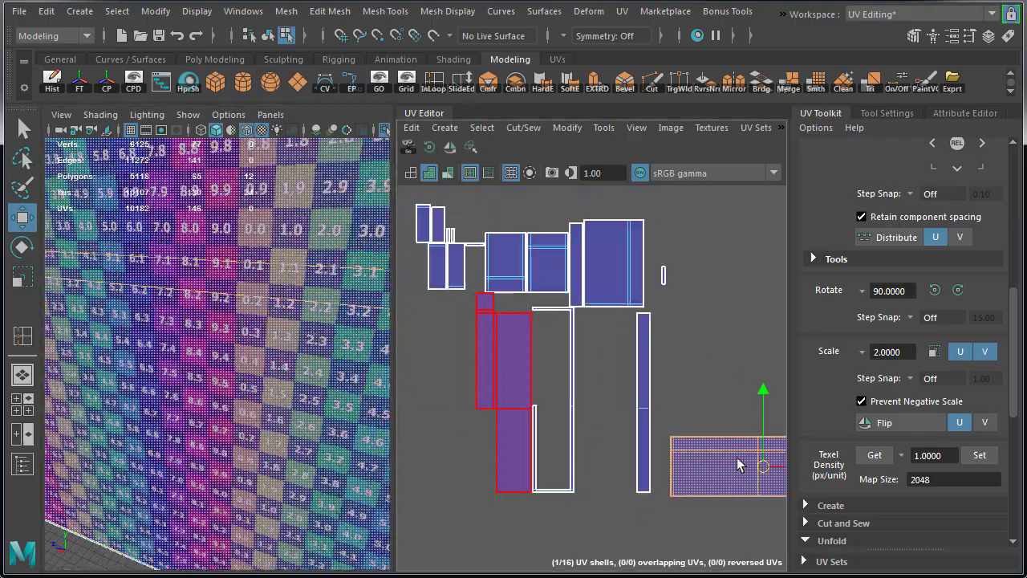
Rotate the platform floor's UV shell to horizontal and place it just above the long outer wall's shell
alt+drag(305, 345, 241, 394)
click(241, 394)
click(430, 150)
alt+middle_drag(529, 394, 499, 382)
alt+drag(177, 377, 223, 389)
drag(474, 380, 729, 387)
alt+middle_drag(730, 386, 626, 367)
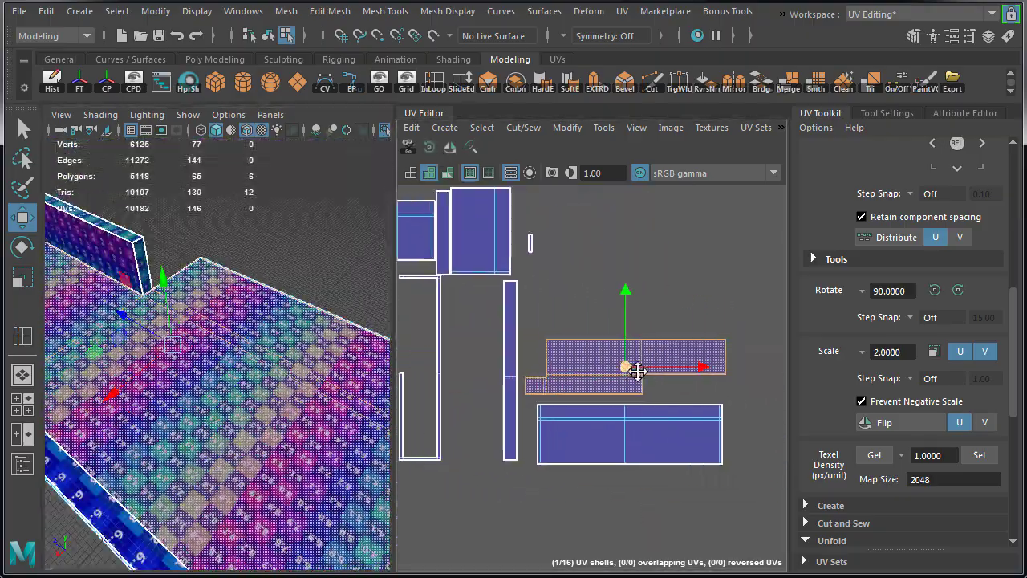
drag(628, 367, 636, 370)
Rotate the long inner wall's narrow UV shell to horizontal and place it below the long outer wall's shell
click(100, 514)
key(f)
alt+drag(173, 343, 305, 321)
alt+drag(200, 474, 321, 449)
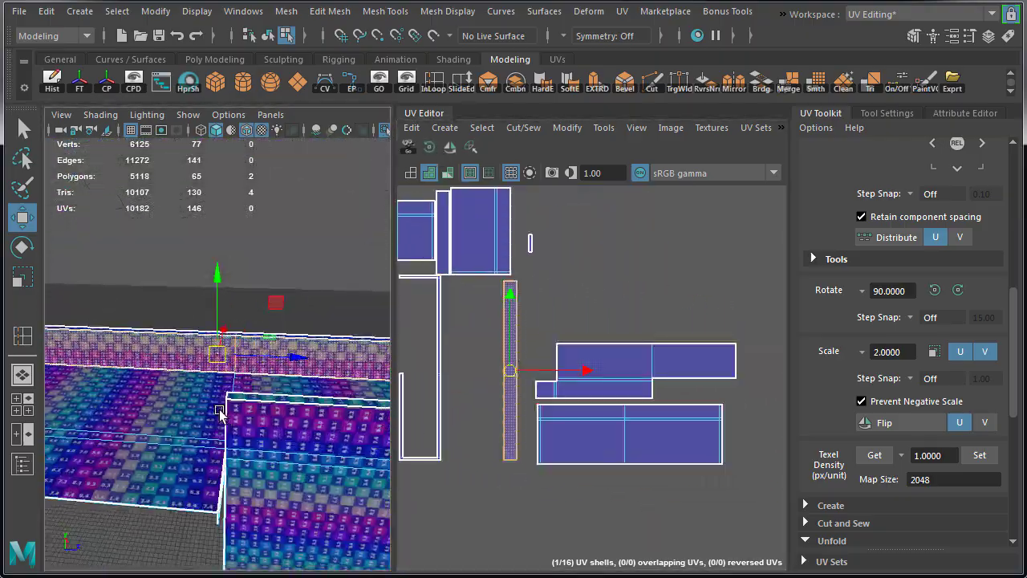
scroll(313, 409, up, 5)
click(431, 149)
drag(511, 371, 660, 406)
alt+middle_drag(660, 405, 646, 402)
drag(646, 402, 617, 474)
Rotate the wall-top rim's UV shell and place it above the floor shell, with the long inner wall's strip above it
click(426, 368)
drag(409, 367, 445, 370)
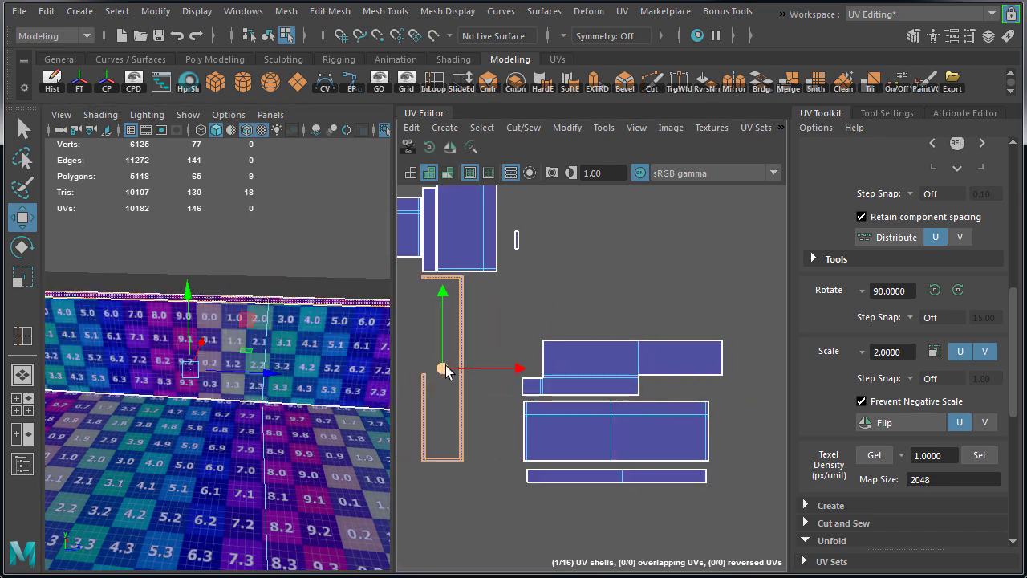
key(f)
alt+drag(241, 321, 383, 211)
click(430, 149)
drag(446, 368, 641, 296)
click(618, 476)
drag(619, 477, 640, 268)
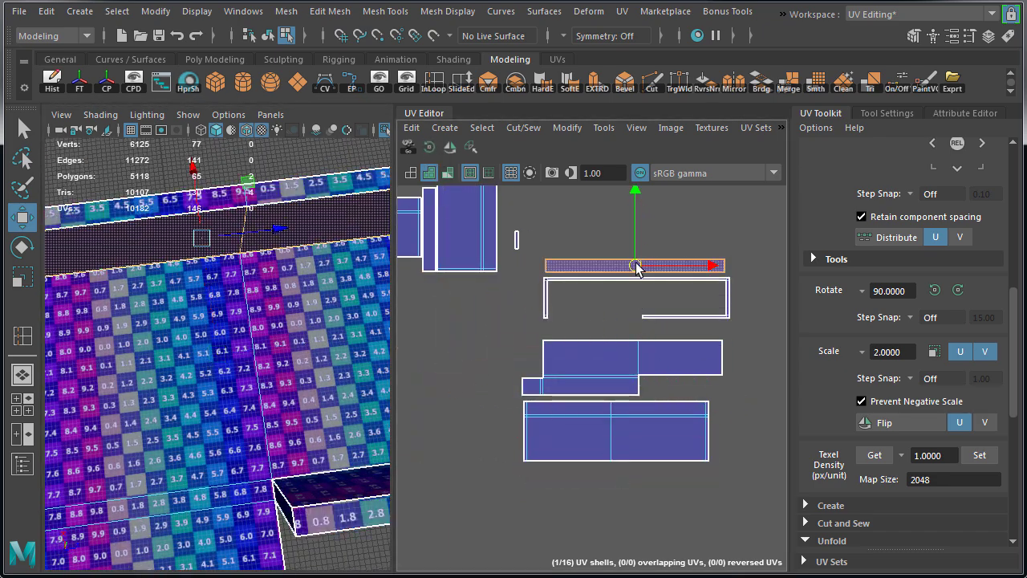
Rotate the small platform-edge UV shell to horizontal and place it under the narrow end of the floor shell
click(517, 240)
key(f)
alt+drag(177, 354, 233, 289)
click(430, 149)
drag(519, 243, 540, 359)
scroll(503, 419, up, 4)
alt+middle_drag(503, 418, 500, 483)
drag(500, 483, 562, 448)
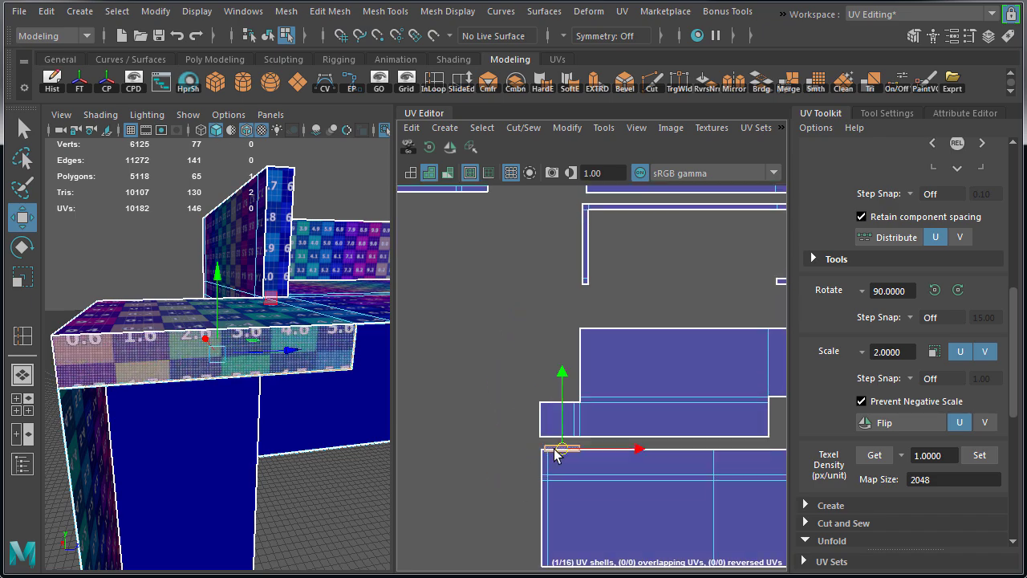
Move the floor shell slightly up and align the small platform-edge shell directly beneath it
click(736, 386)
drag(738, 383, 738, 373)
click(561, 446)
drag(561, 447, 561, 437)
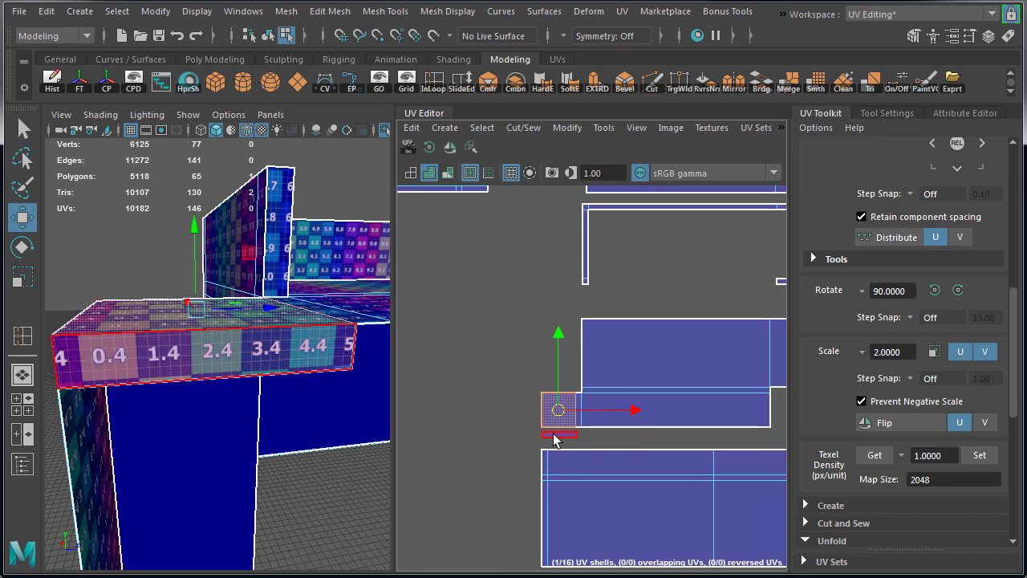
click(554, 439)
Move the second small platform-edge shell under the floor shell and stack the two edge shells together
scroll(554, 425, down, 3)
alt+middle_drag(466, 390, 638, 401)
alt+drag(161, 353, 273, 345)
drag(642, 401, 683, 443)
scroll(688, 386, up, 4)
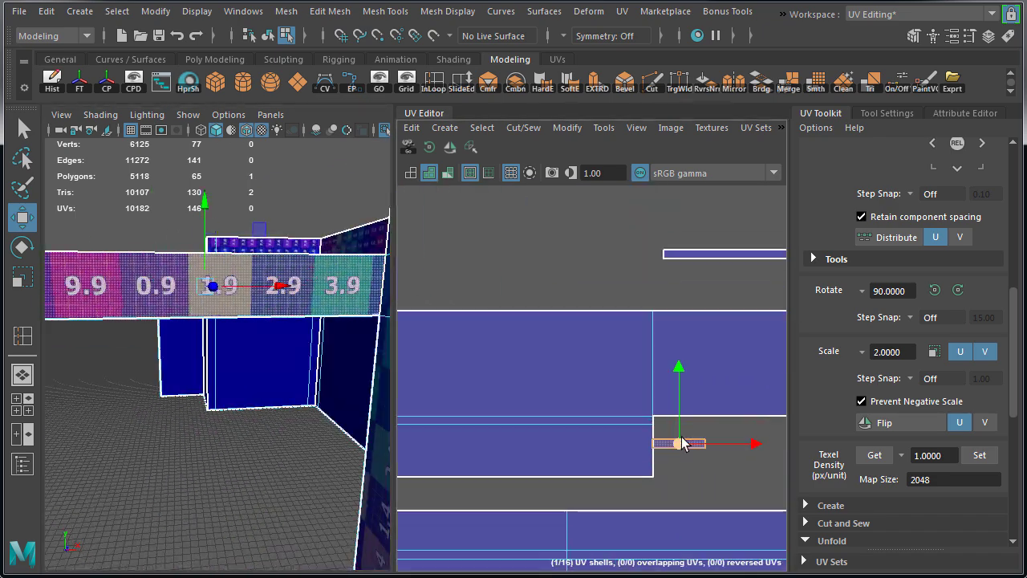
scroll(626, 486, down, 1)
alt+middle_drag(626, 486, 701, 472)
drag(702, 472, 508, 472)
drag(1014, 361, 1013, 486)
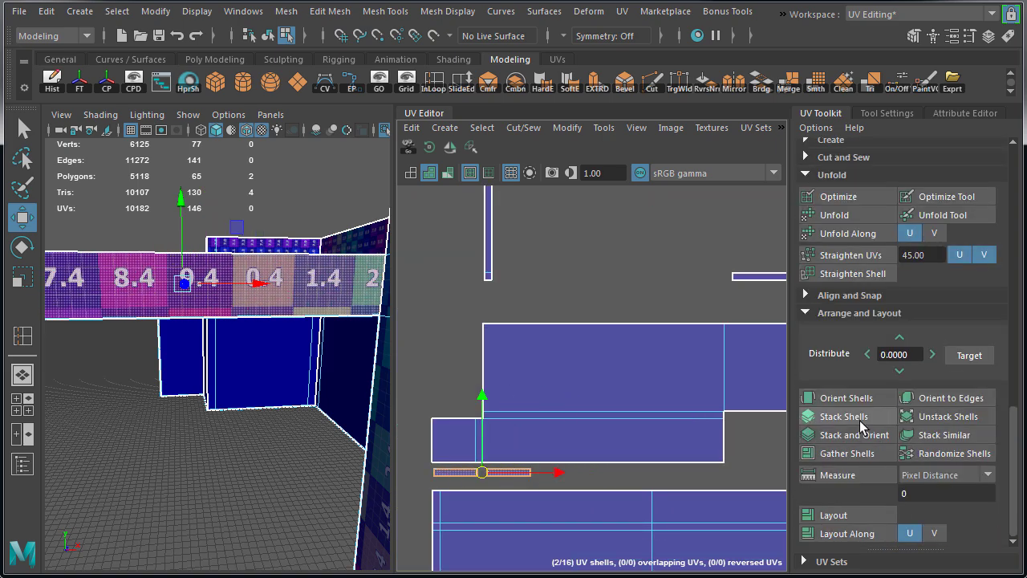
click(861, 419)
Place the short outer wall's UV shell beside the long outer wall's shell and a horizontal narrow wall strip above the layout
scroll(619, 275, down, 5)
alt+middle_drag(593, 257, 636, 354)
click(554, 299)
key(f)
alt+drag(273, 289, 353, 297)
alt+middle_drag(545, 297, 455, 251)
drag(455, 251, 722, 437)
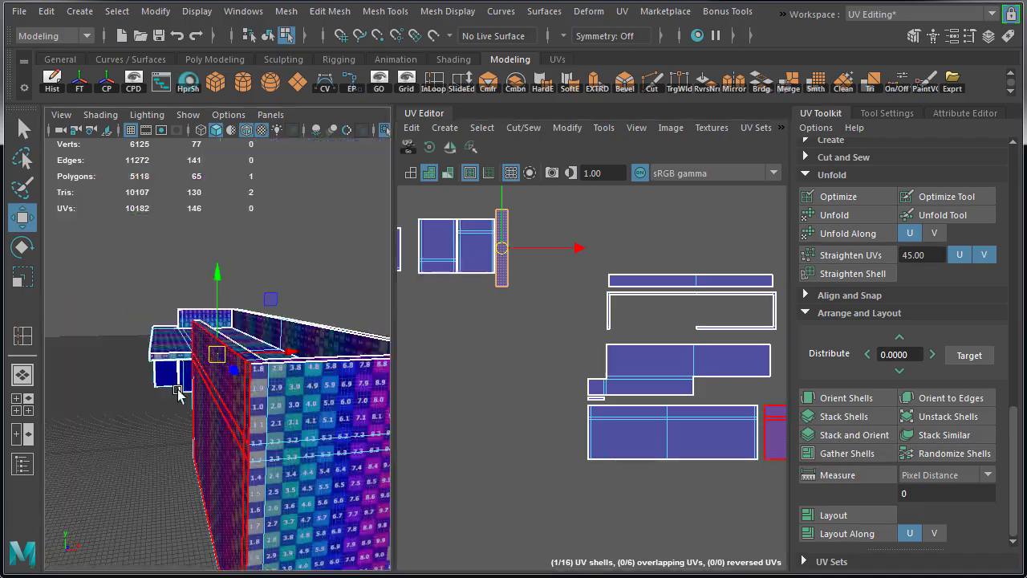
drag(469, 252, 663, 269)
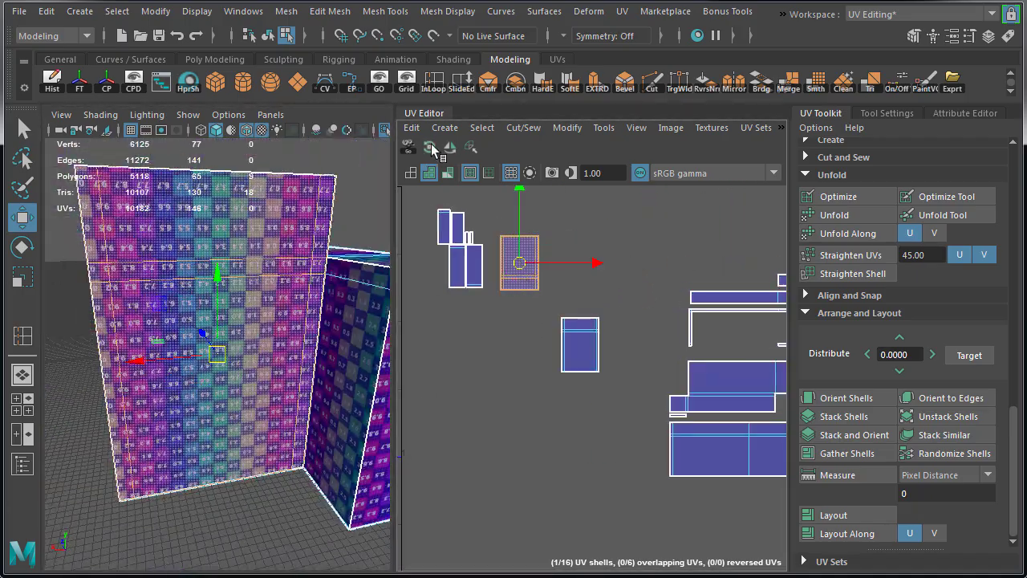
Place the two overlapping end-wall shells beside the long outer wall's shell and move the two narrow side shells toward the layout
drag(519, 262, 532, 340)
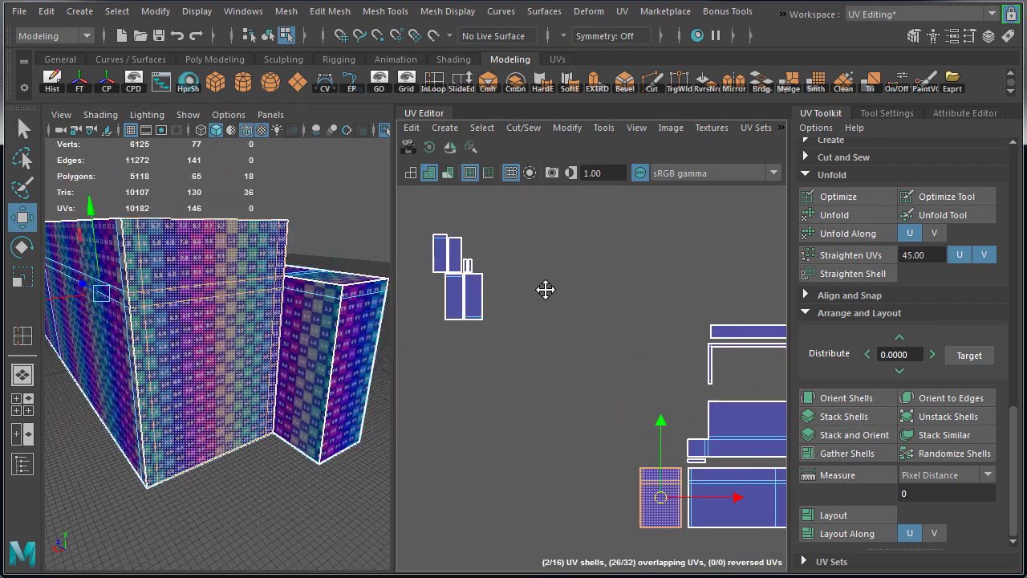
click(474, 232)
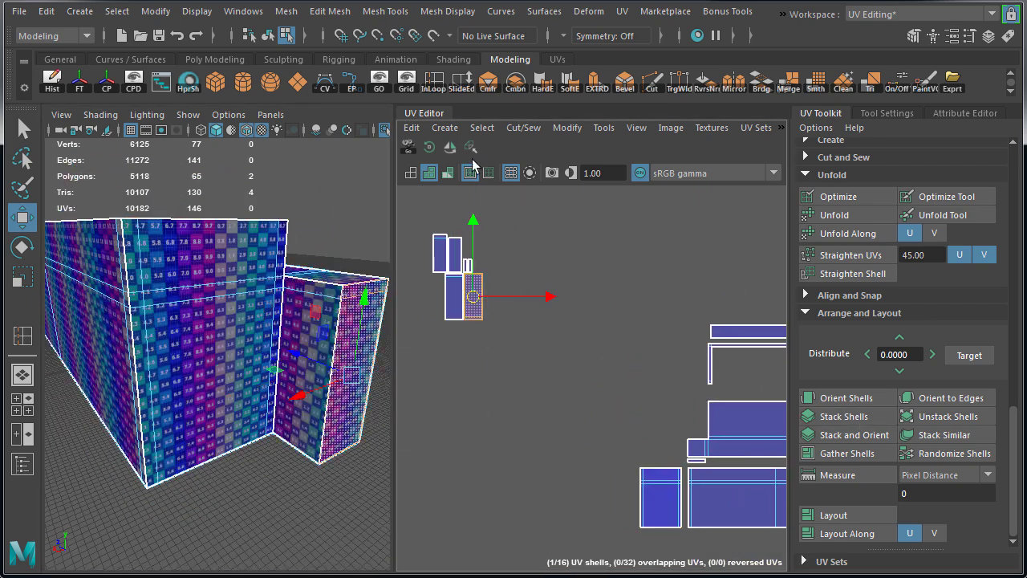
drag(516, 321, 561, 378)
click(452, 254)
drag(452, 253, 554, 384)
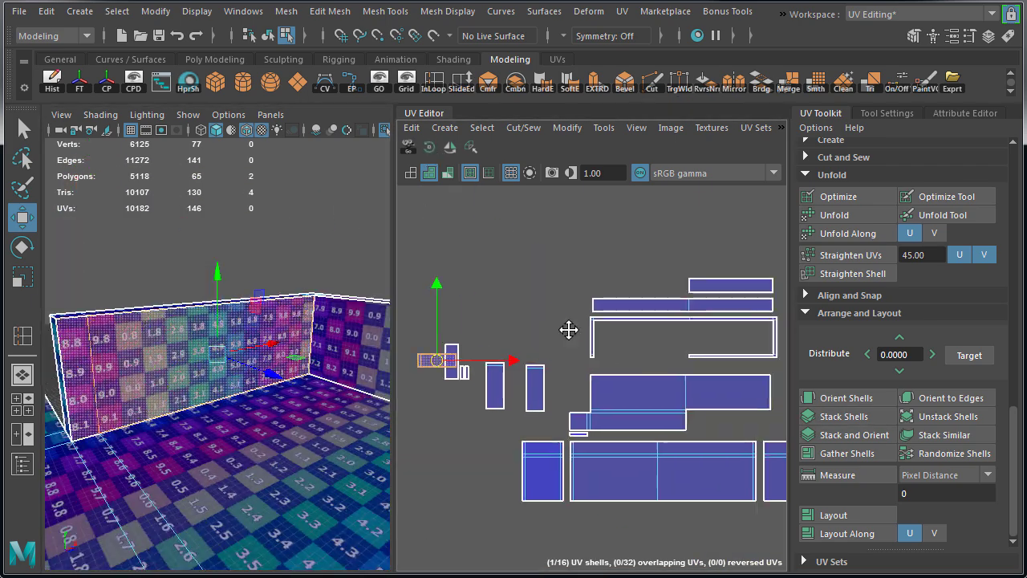
Rotate the short inner wall shells to horizontal and arrange them with the other wall strips in rows above the rim shell
drag(438, 361, 615, 284)
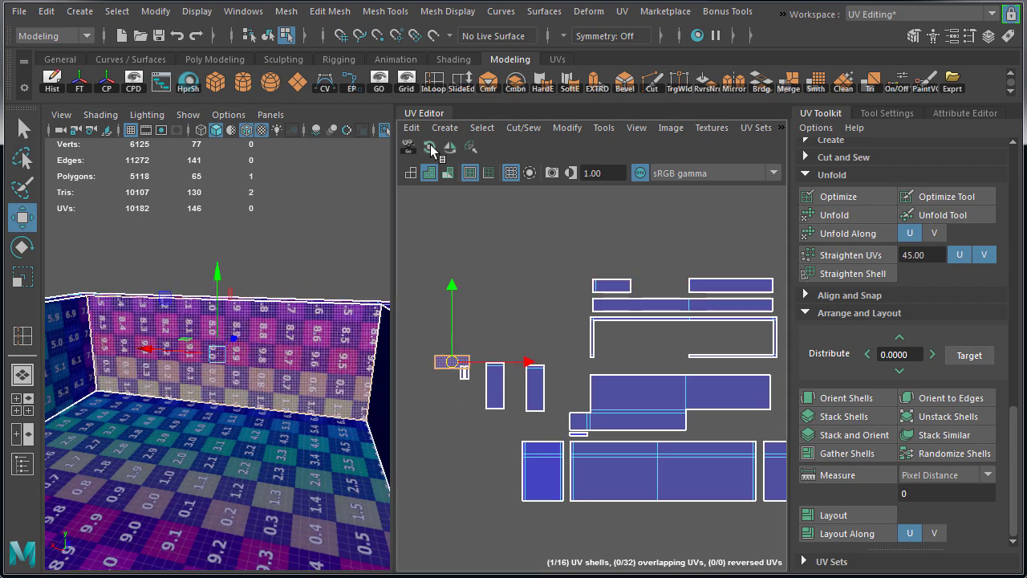
drag(447, 360, 543, 285)
click(617, 285)
drag(612, 286, 470, 289)
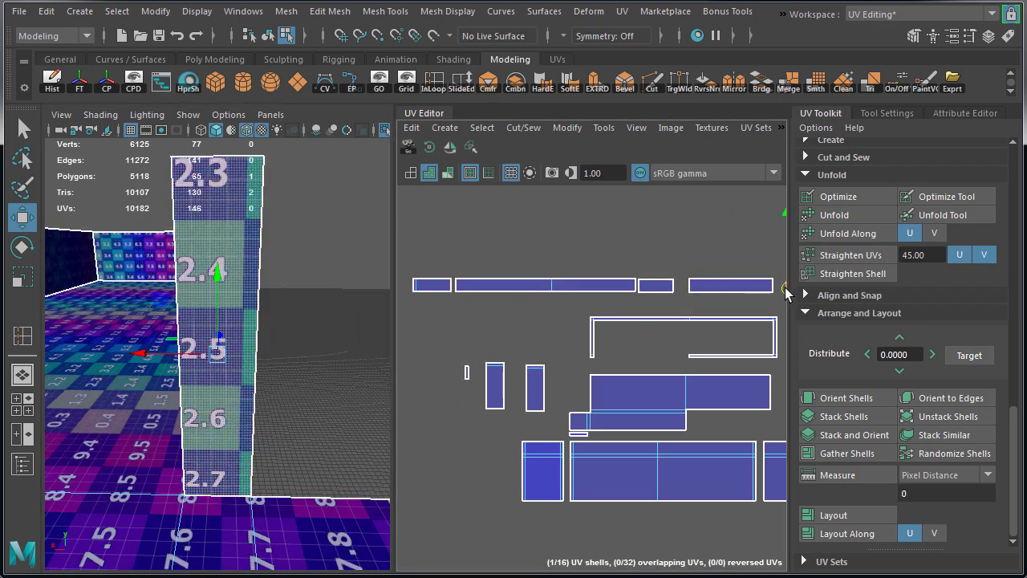
click(416, 286)
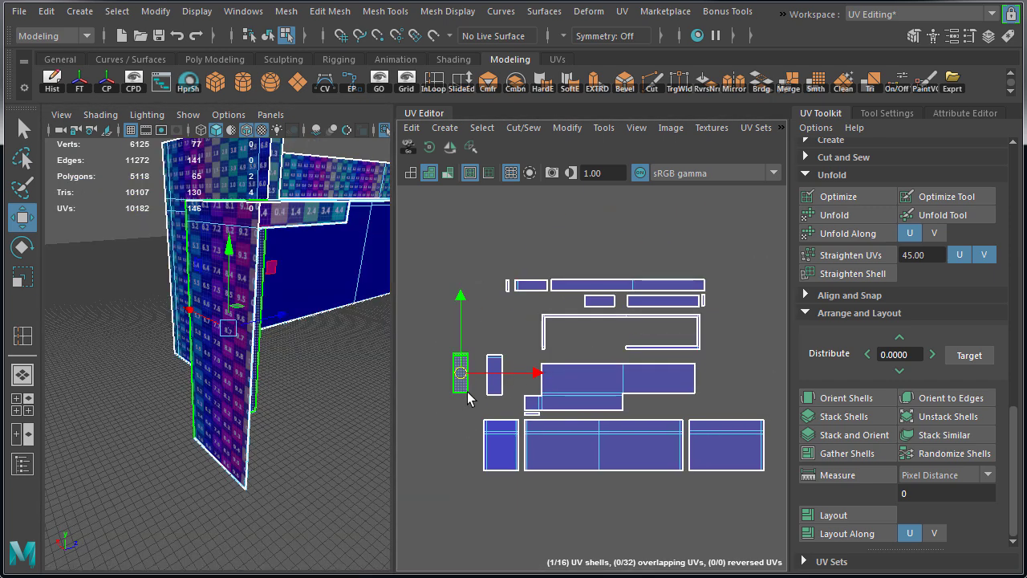
Line up the two narrow side shells beside the end-wall shells and move the short outer wall's shell below the long one
middle_drag(468, 398, 479, 457)
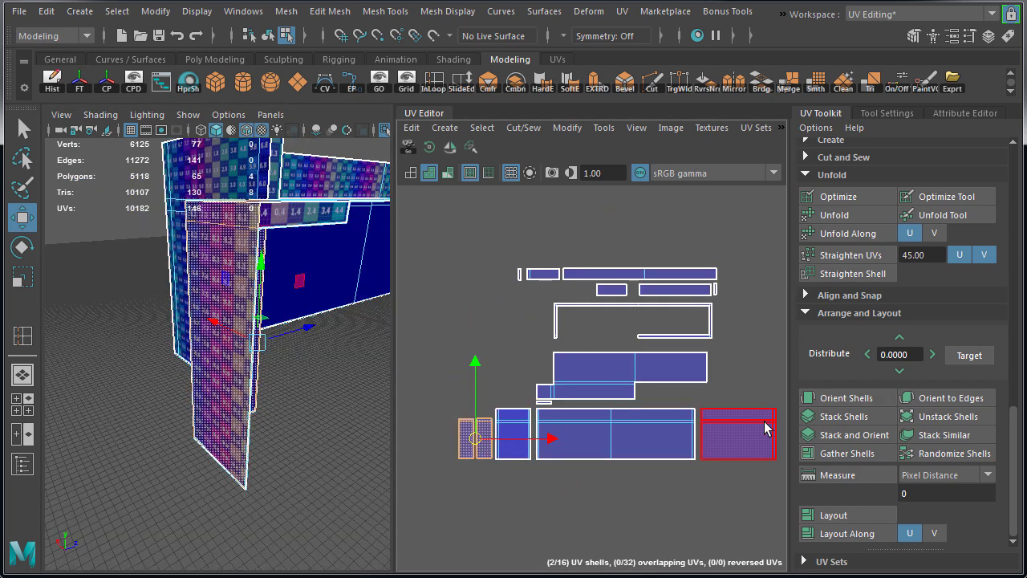
drag(765, 428, 686, 484)
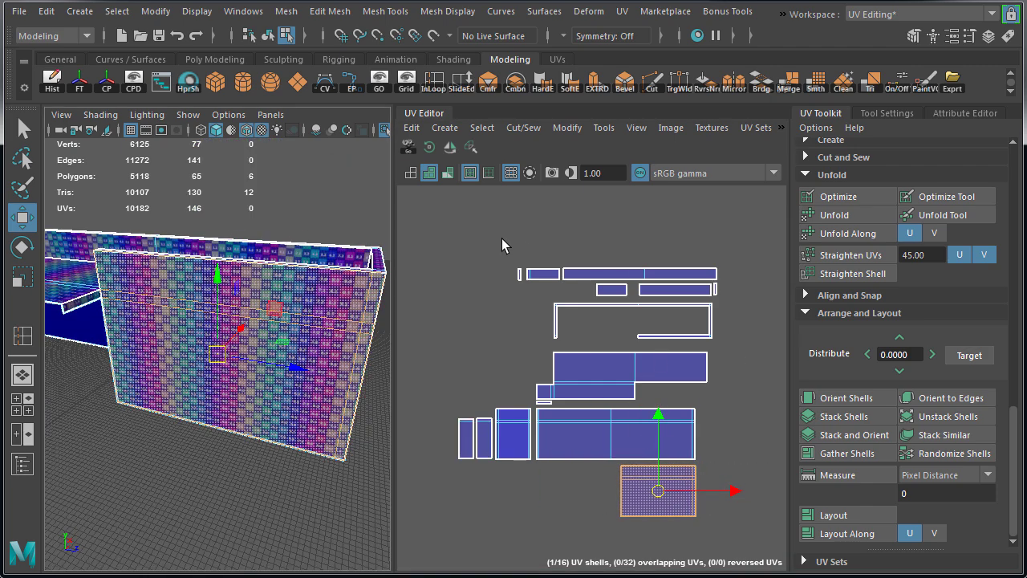
Select all of the block's arranged UV shells and move them together below and outside the UV grid
drag(436, 242, 734, 518)
alt+right_drag(751, 466, 502, 457)
alt+middle_drag(742, 439, 747, 322)
drag(694, 326, 653, 494)
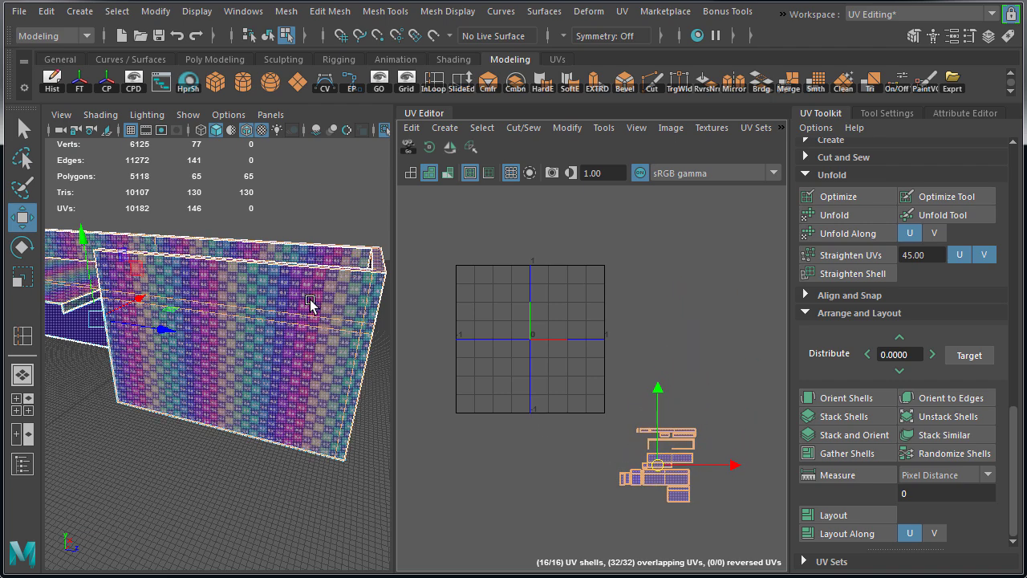
Return to object mode, end the block's isolation, and select the main building along with the block
right_drag(310, 304, 329, 276)
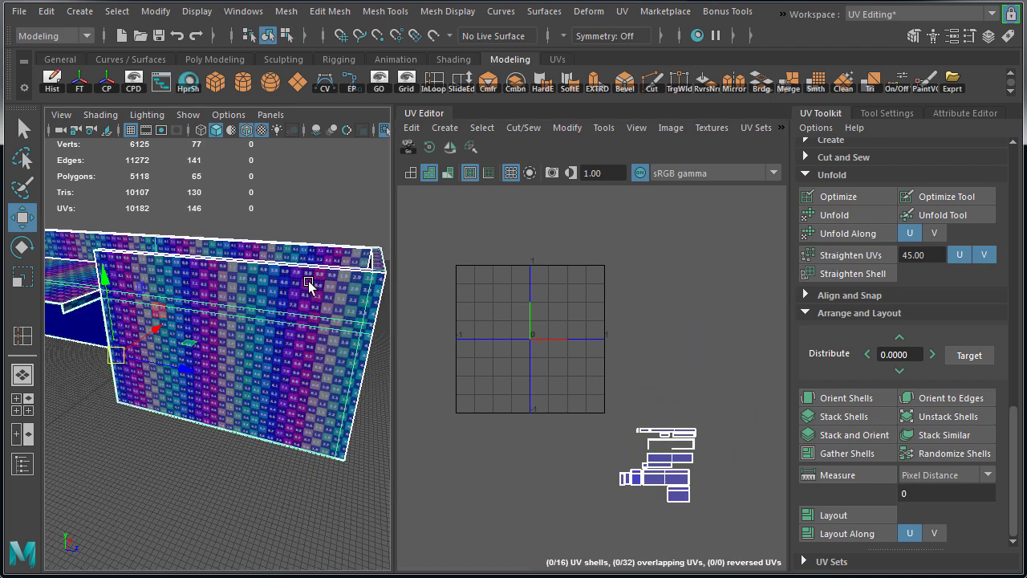
key(ctrl+1)
alt+right_drag(271, 279, 126, 291)
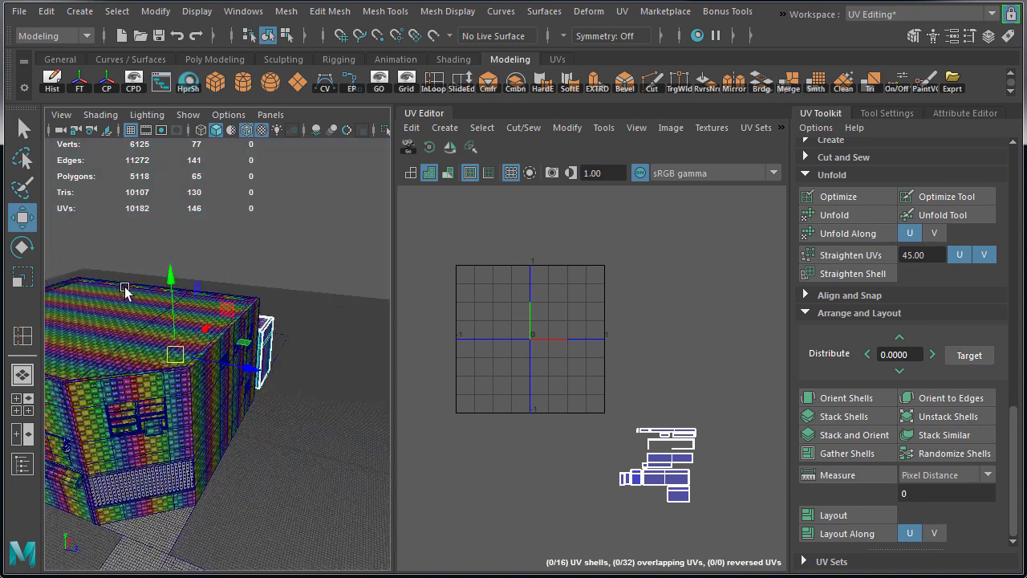
alt+drag(126, 290, 305, 286)
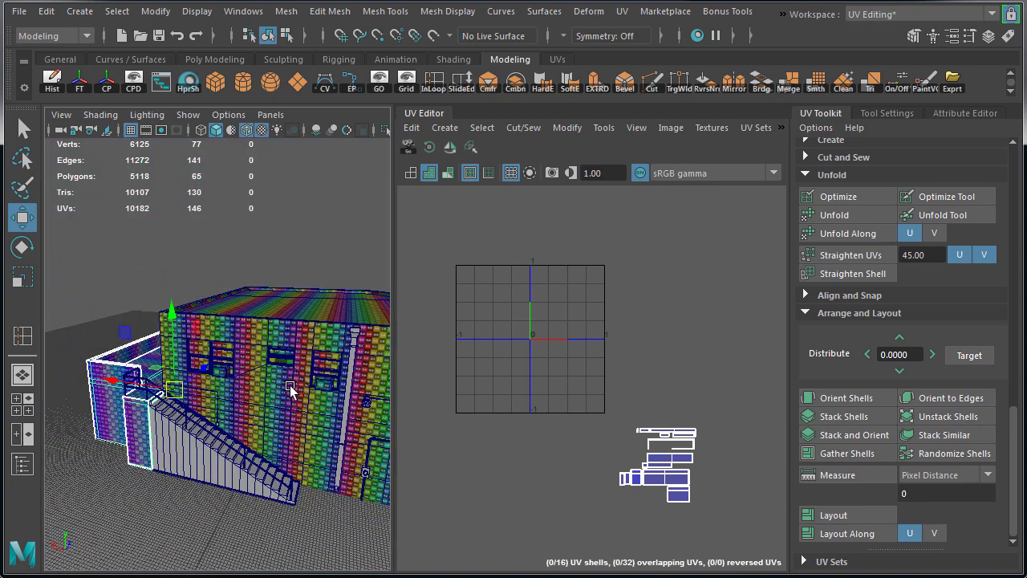
click(290, 389)
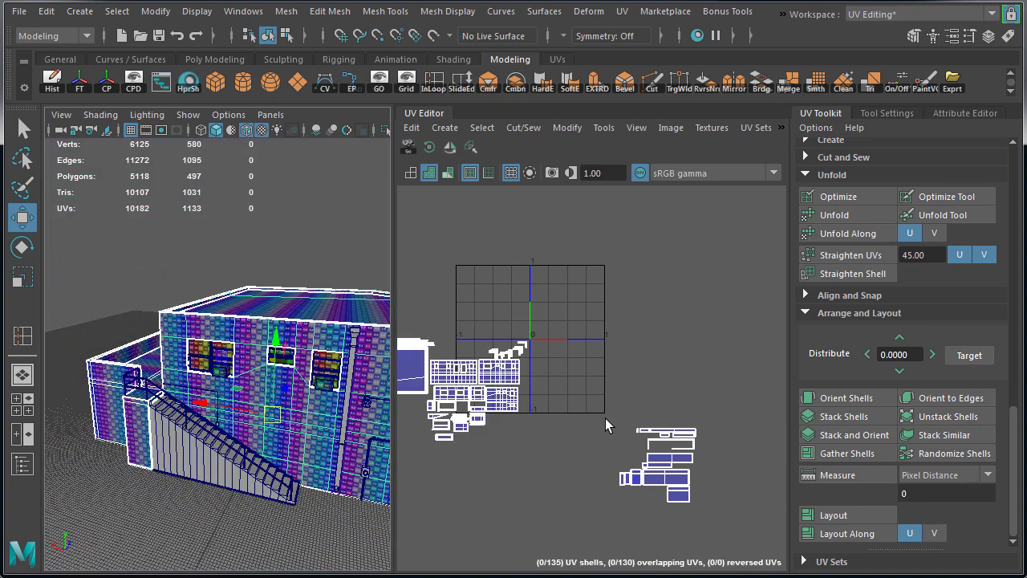
Switch to UV selection and move the block's UVs next to the main building's UV shells
right_drag(605, 418, 649, 425)
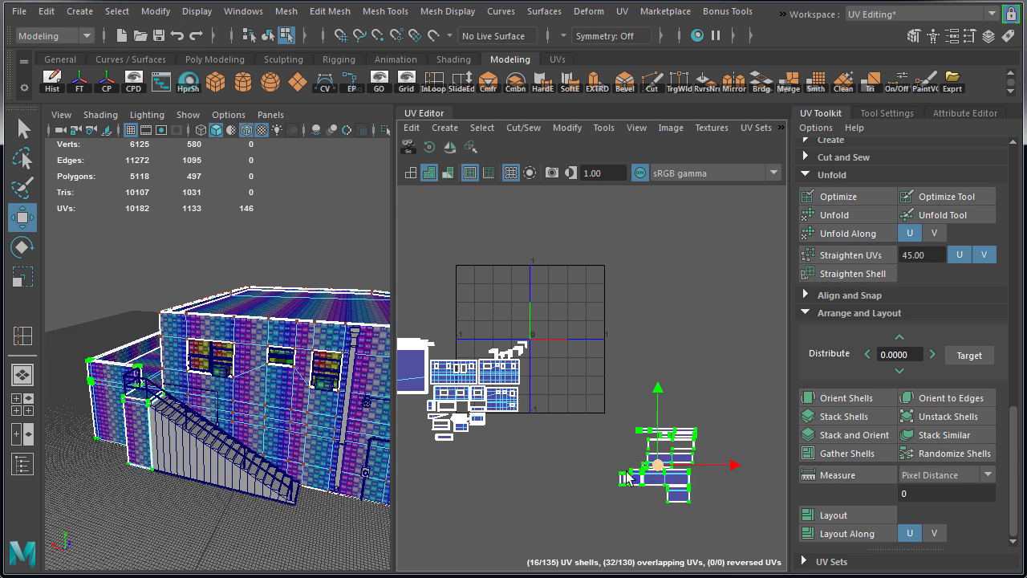
drag(629, 479, 481, 486)
alt+middle_drag(565, 441, 580, 430)
scroll(524, 435, up, 2)
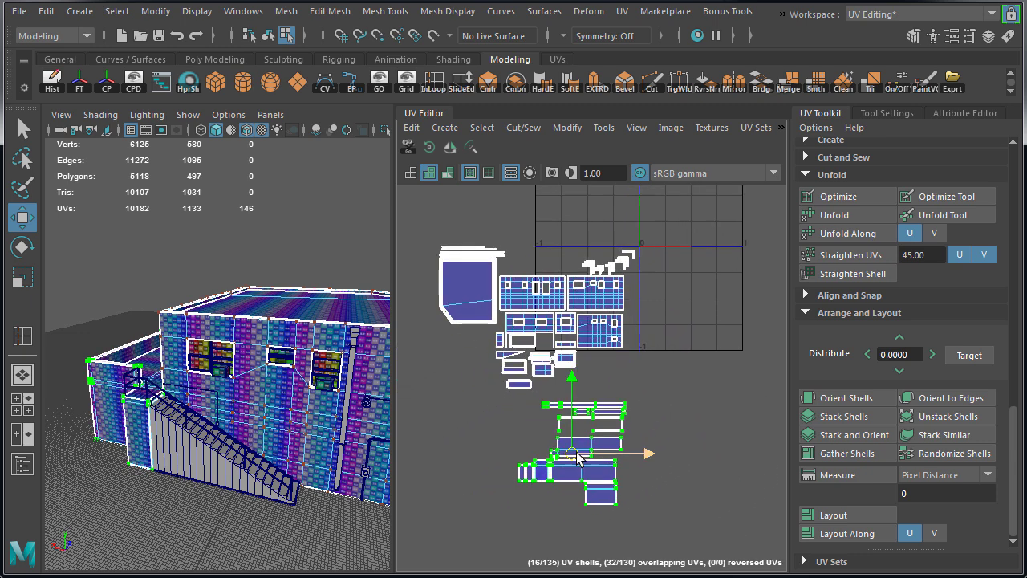
drag(572, 454, 411, 399)
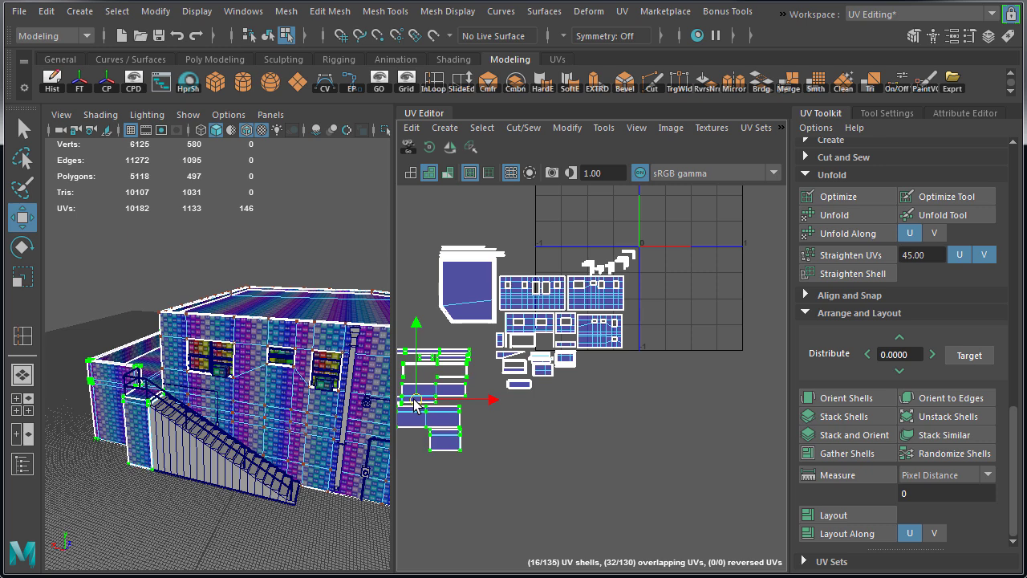
Move the block's UV shells slightly up beside the main building's shells and clear the UV selection
alt+middle_drag(500, 402, 538, 408)
scroll(492, 414, up, 2)
drag(447, 405, 446, 386)
scroll(646, 385, down, 1)
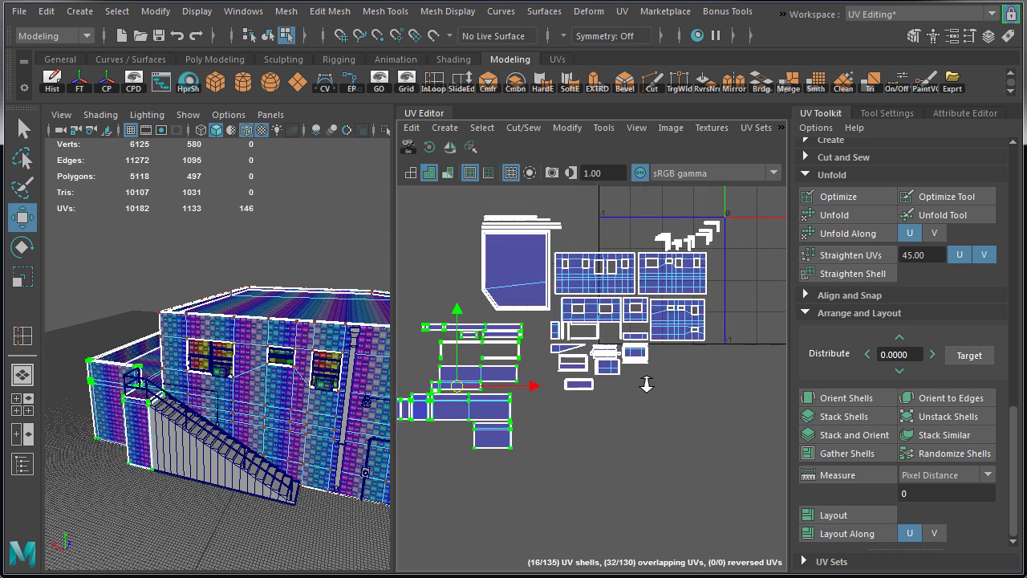
alt+right_drag(598, 375, 646, 395)
click(714, 398)
Select all of the block's UV shells and set their texel density to 1.0000 px/unit for map size 2048
right_drag(526, 385, 562, 390)
click(560, 390)
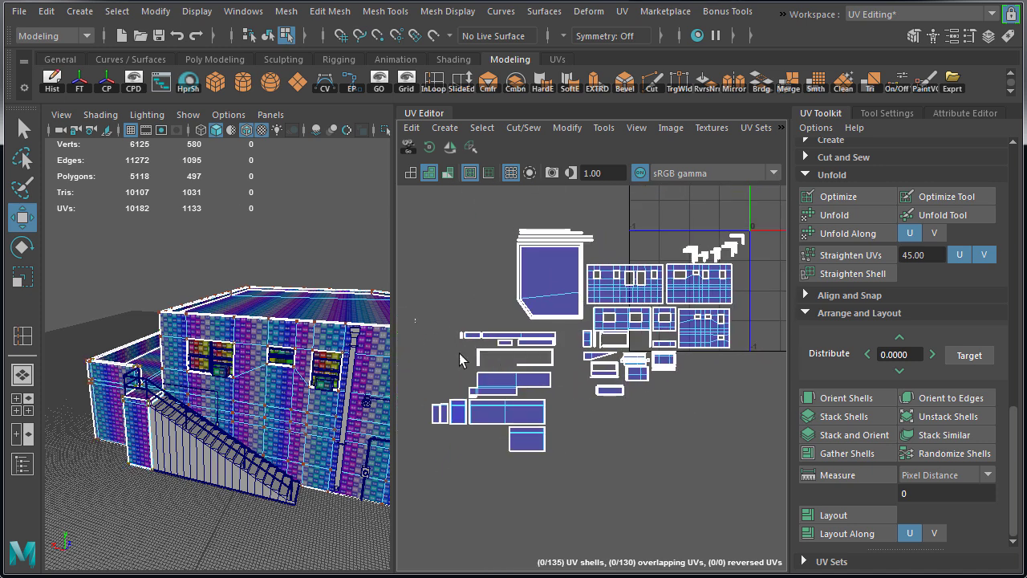
drag(551, 470, 551, 469)
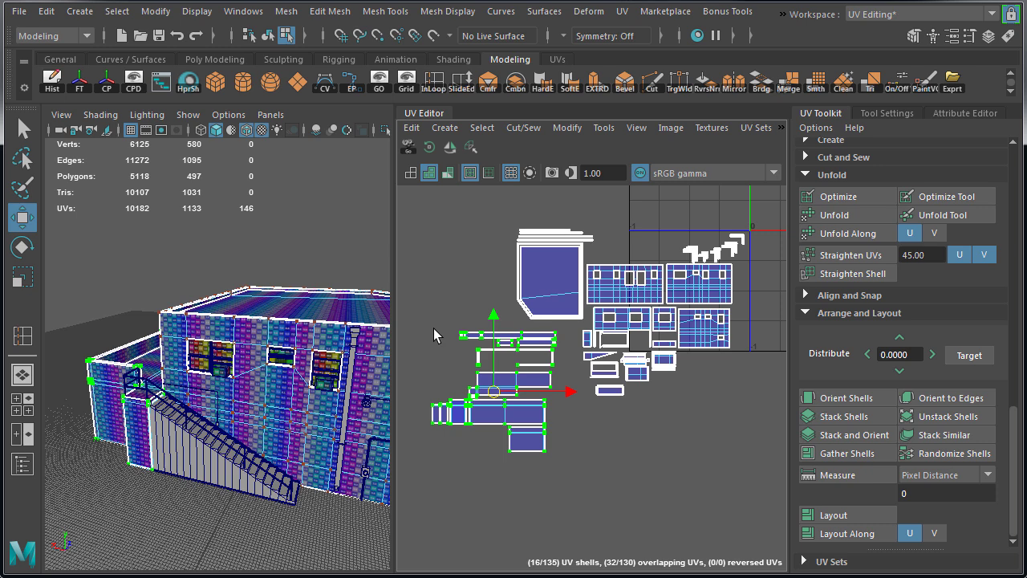
drag(1017, 431, 1014, 323)
click(984, 517)
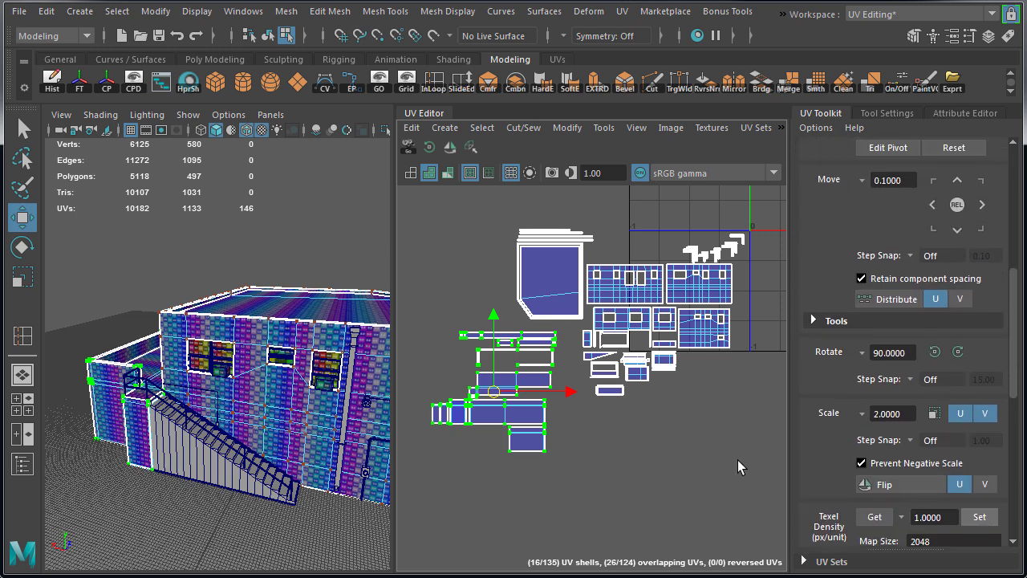
Return to object mode, review the main building and the block separately, and clear the selection
mouse_move(336, 305)
right_down()
mouse_move(353, 293)
mouse_move(337, 299)
right_up()
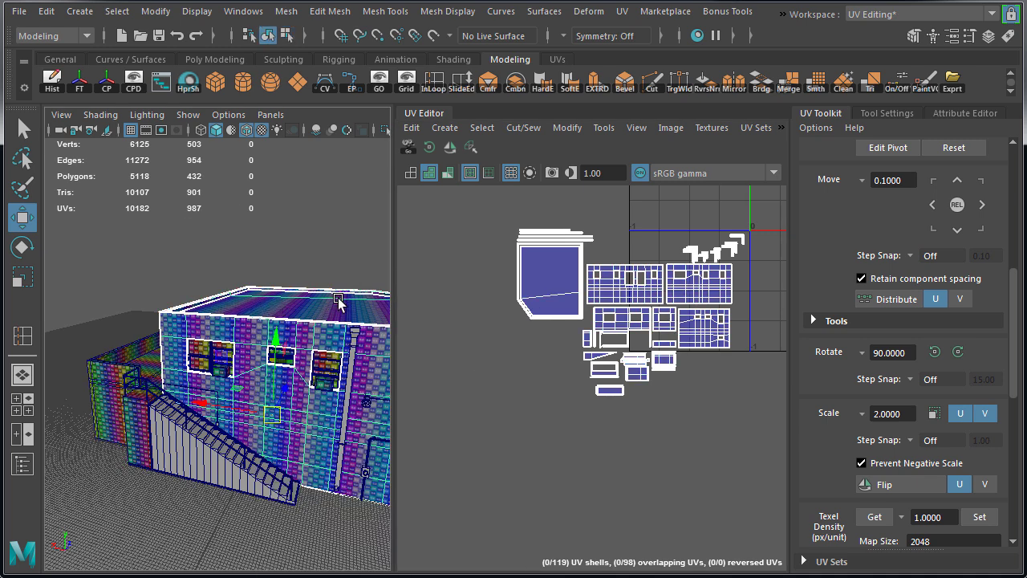
click(114, 351)
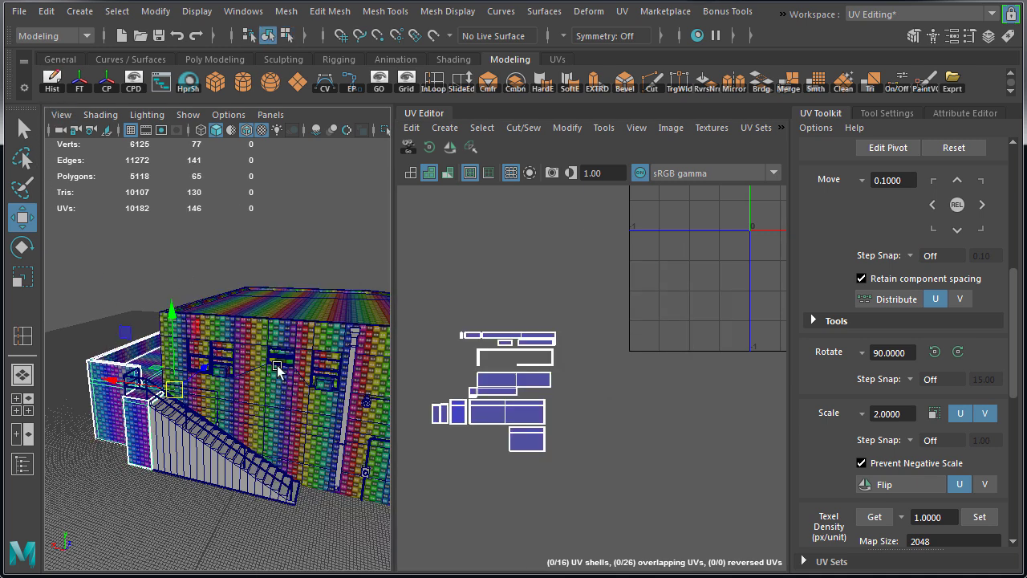
alt+drag(311, 390, 276, 362)
click(296, 247)
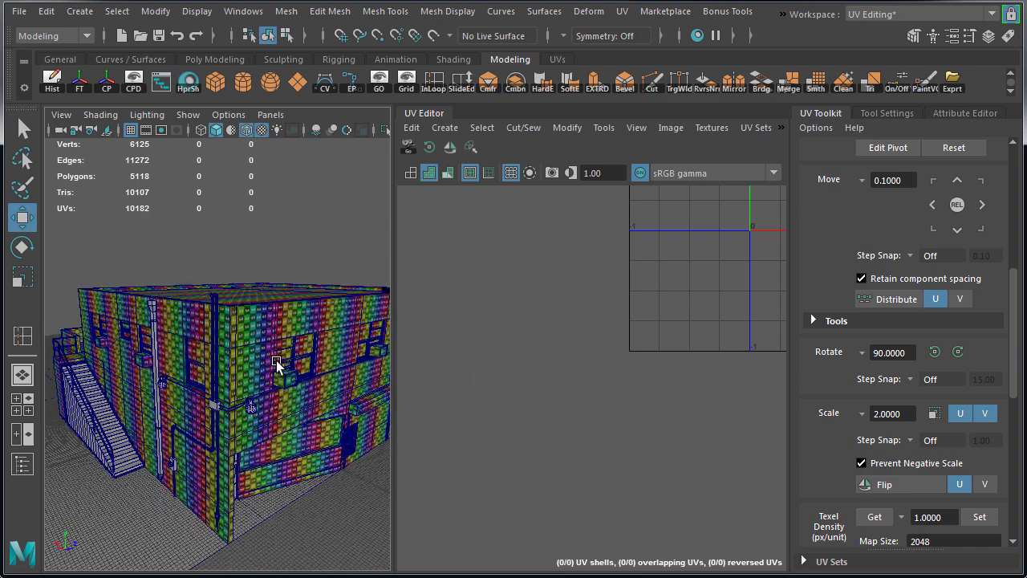